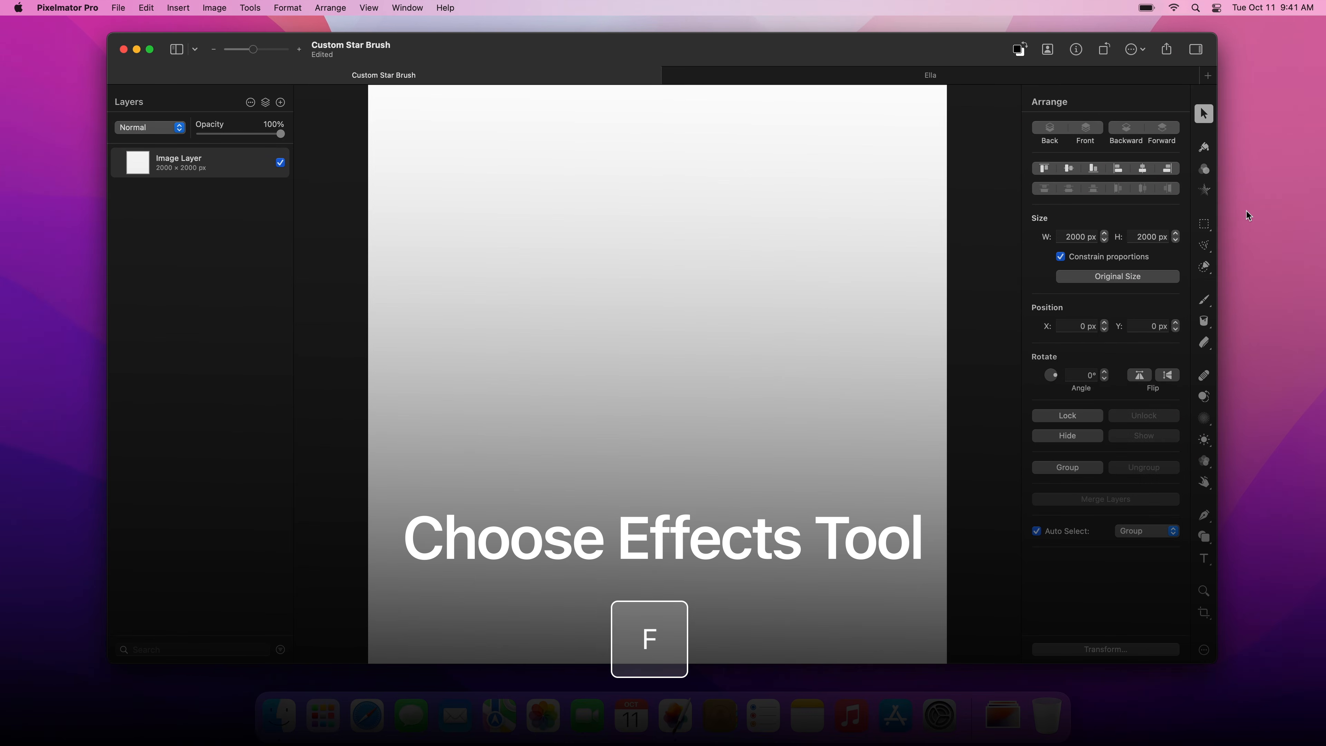
# Add an Invert effect to the white image layer.
pyautogui.press('f')
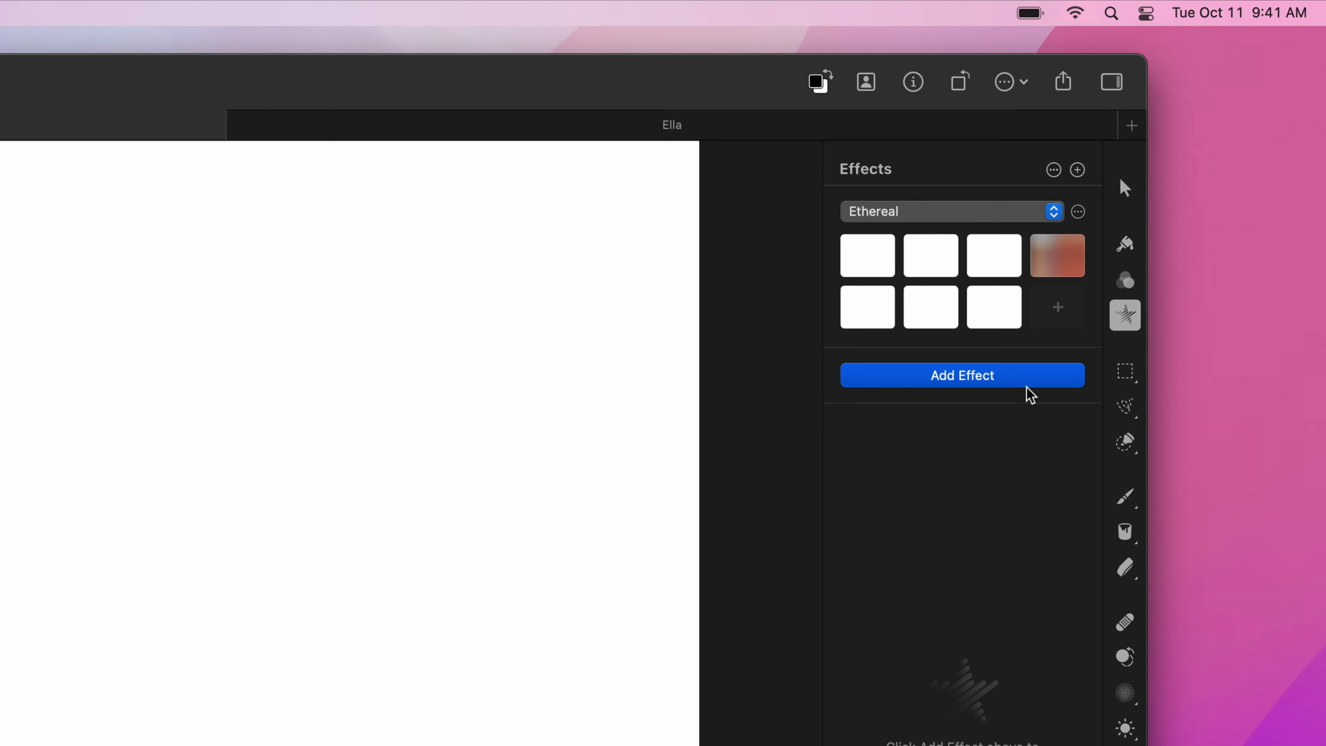
pyautogui.click(1139, 227)
pyautogui.write('invert')
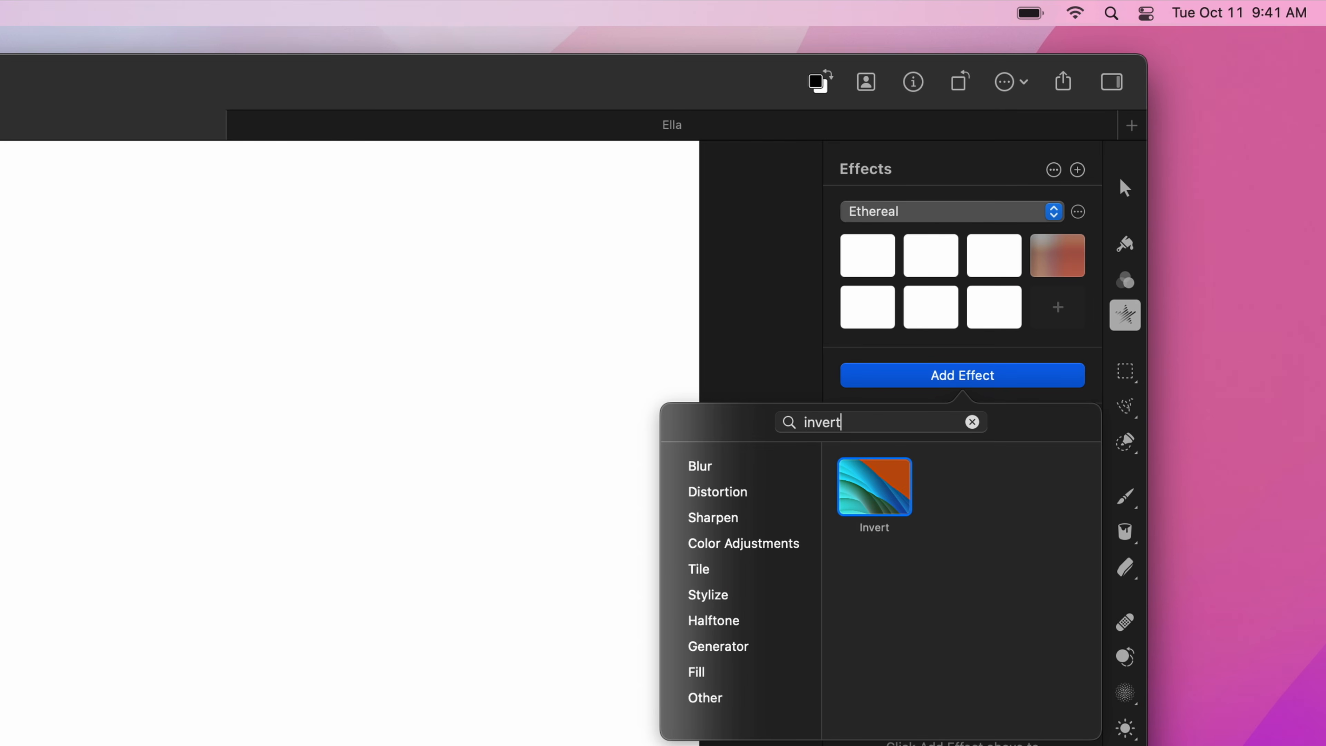
pyautogui.press('Return')
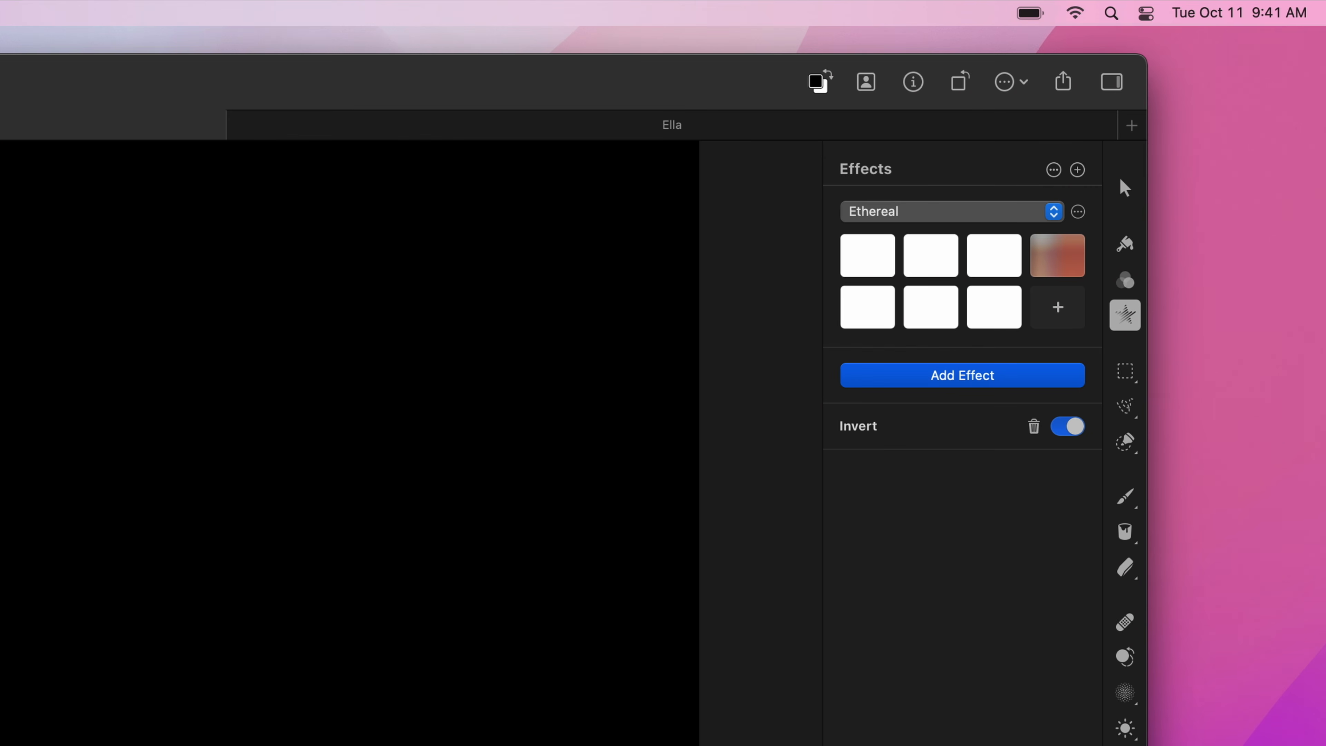
# Add a Star effect to the layer and set its radius to 40 px.
pyautogui.click(1015, 382)
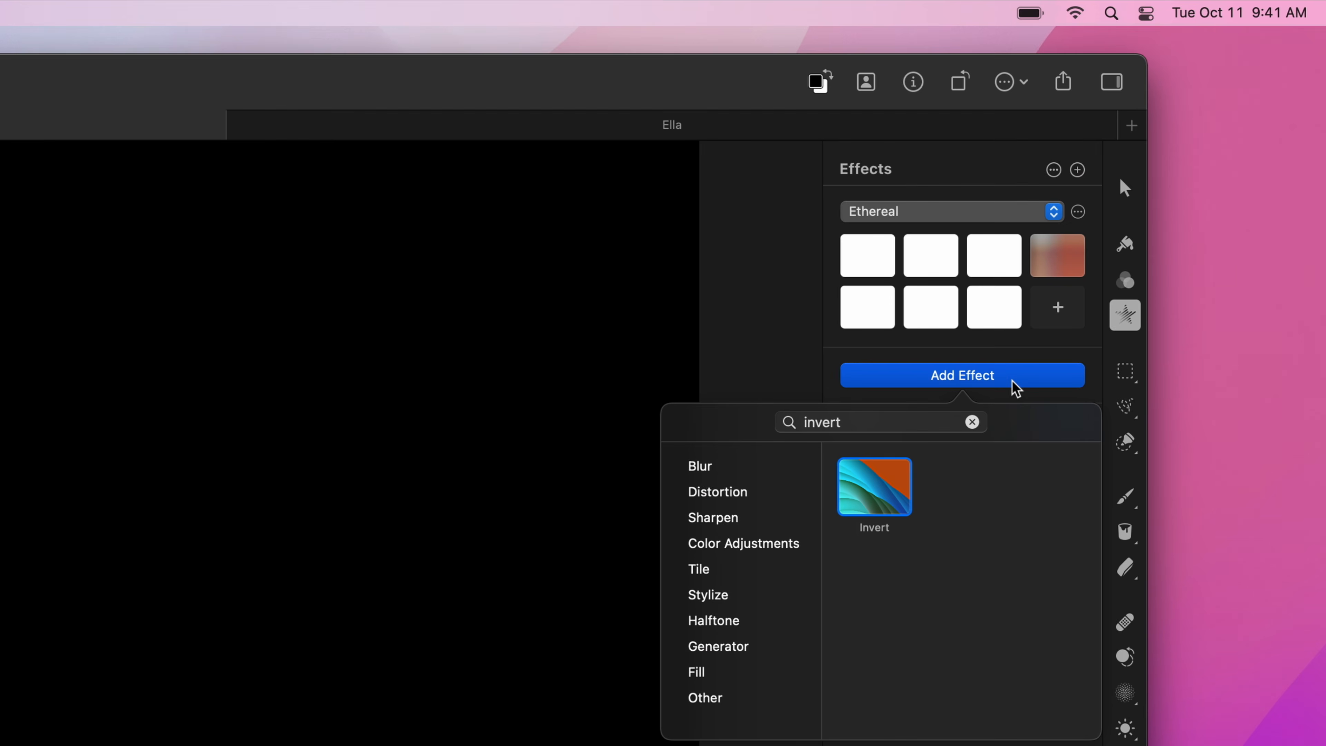
pyautogui.write('star')
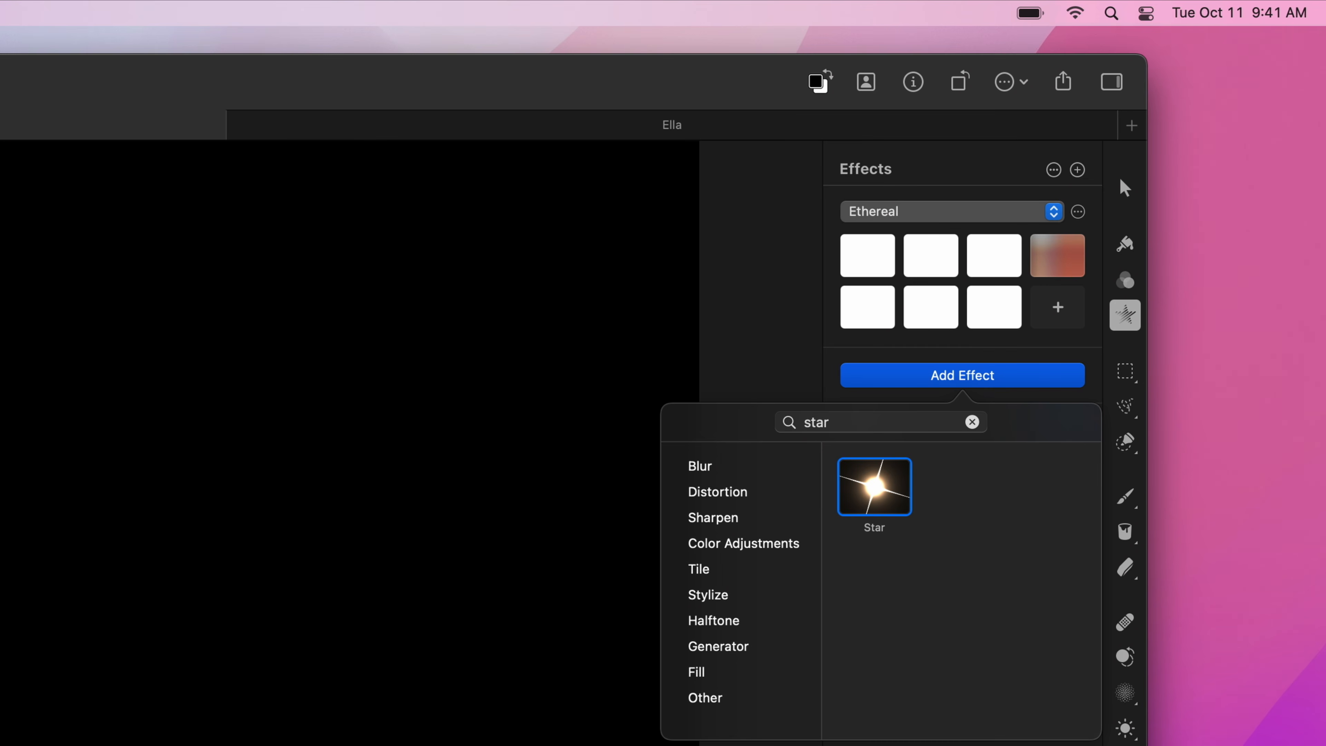
pyautogui.press('Return')
pyautogui.click(1036, 503)
pyautogui.write('40')
pyautogui.press('Return')
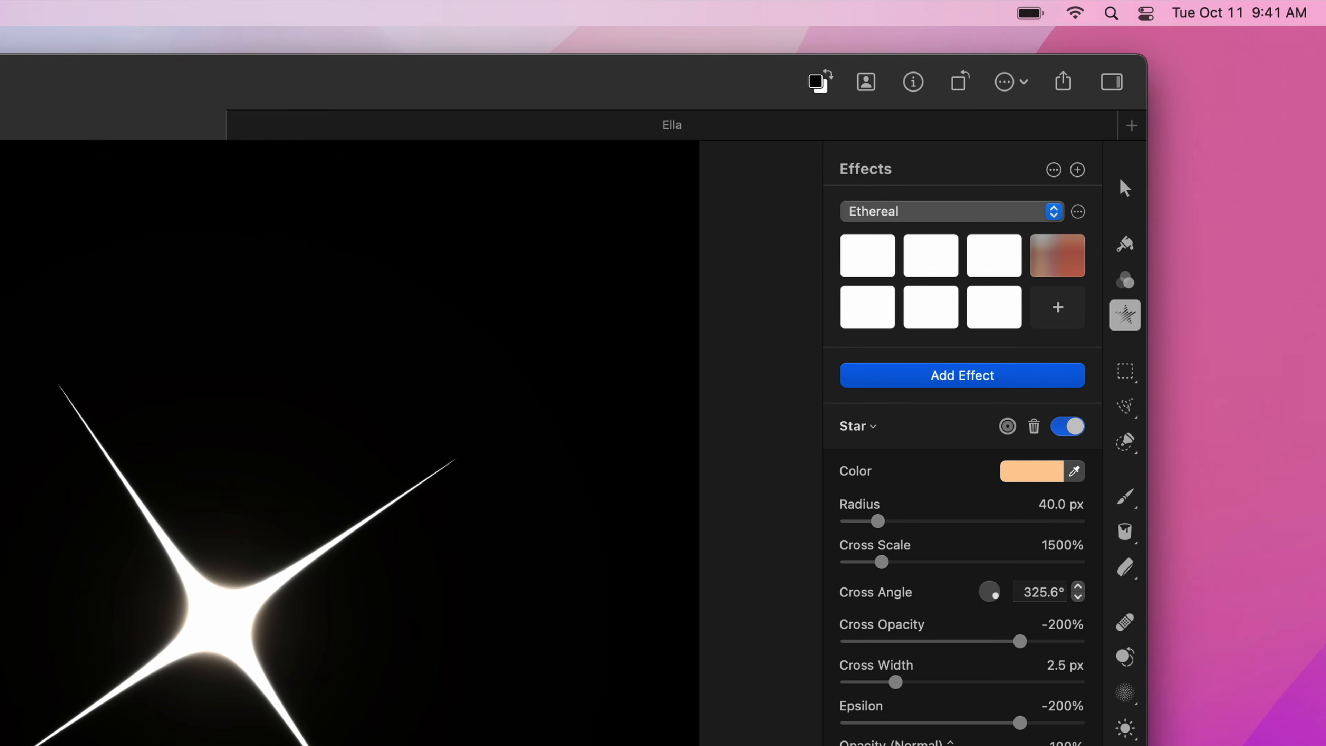
# Set the Star effect's cross scale to 2760% and its cross opacity to -250%.
pyautogui.click(1046, 503)
pyautogui.write('2760')
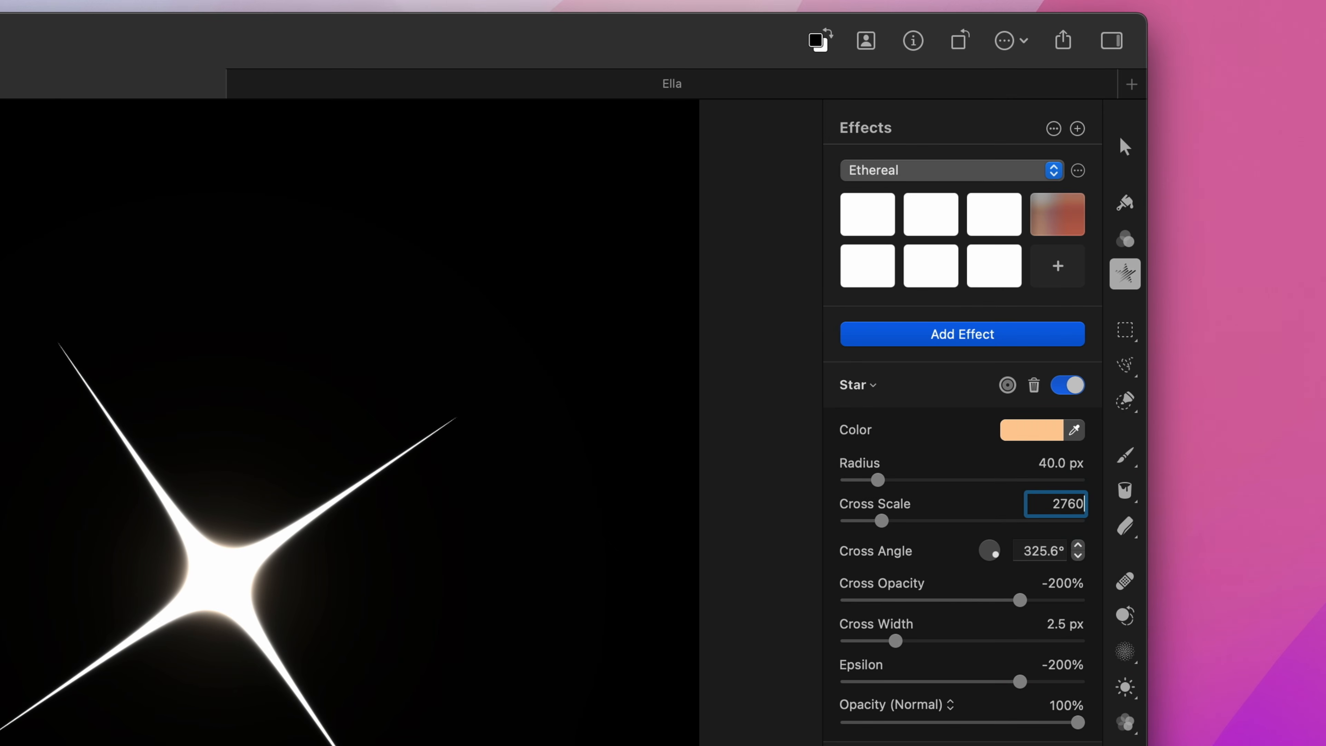
pyautogui.press('Return')
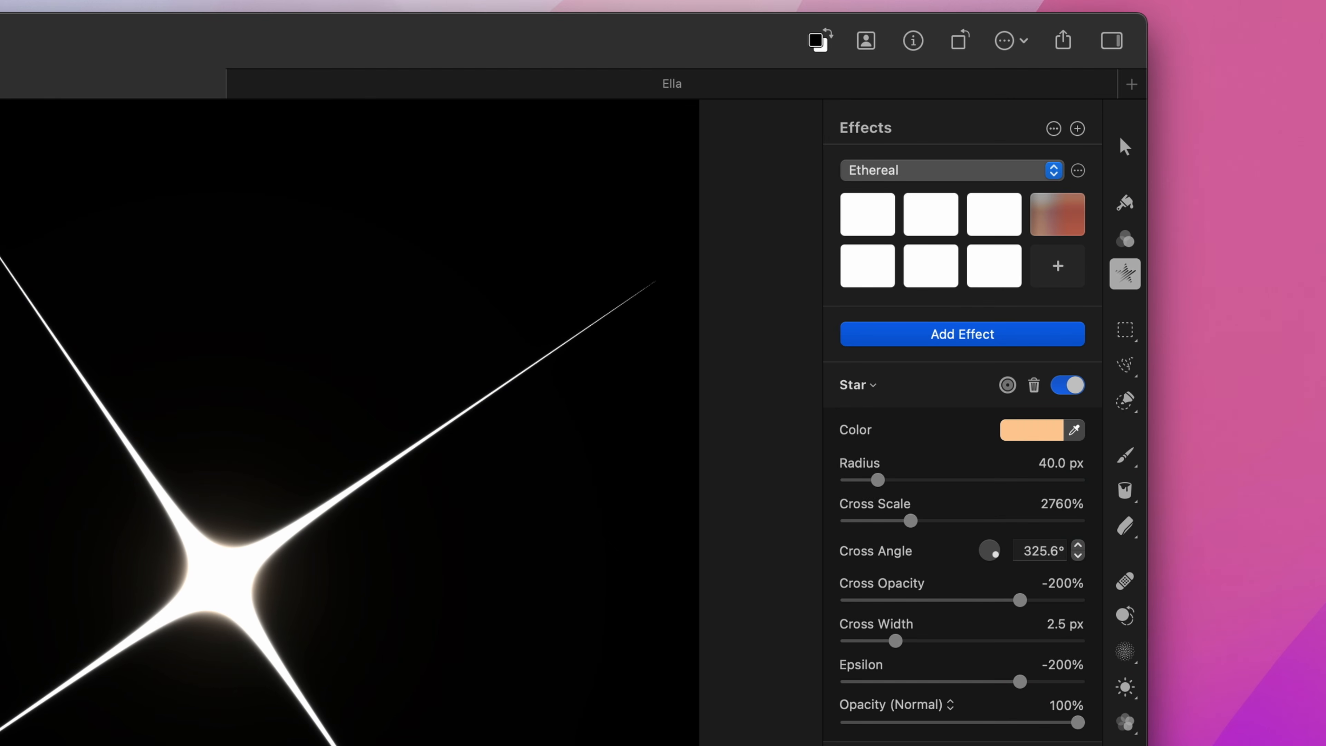
pyautogui.click(1052, 492)
pyautogui.write('-250')
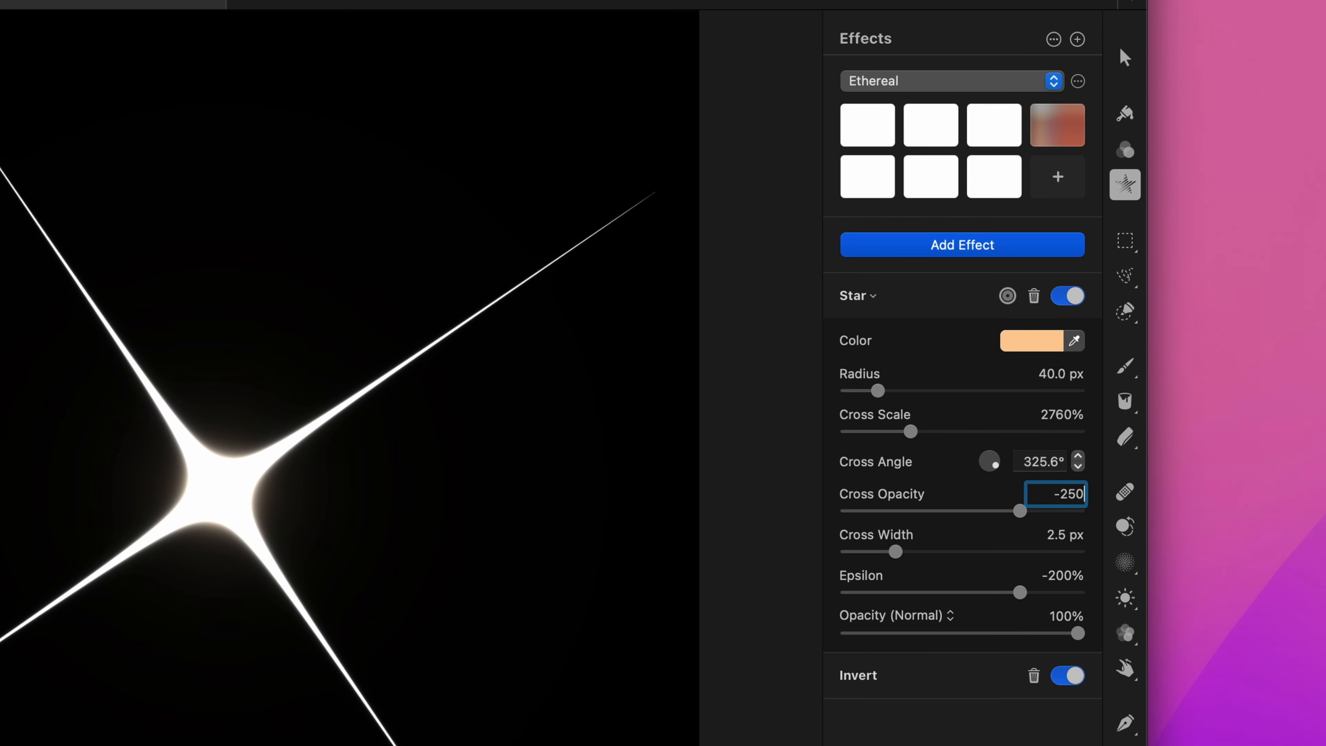
pyautogui.press('Return')
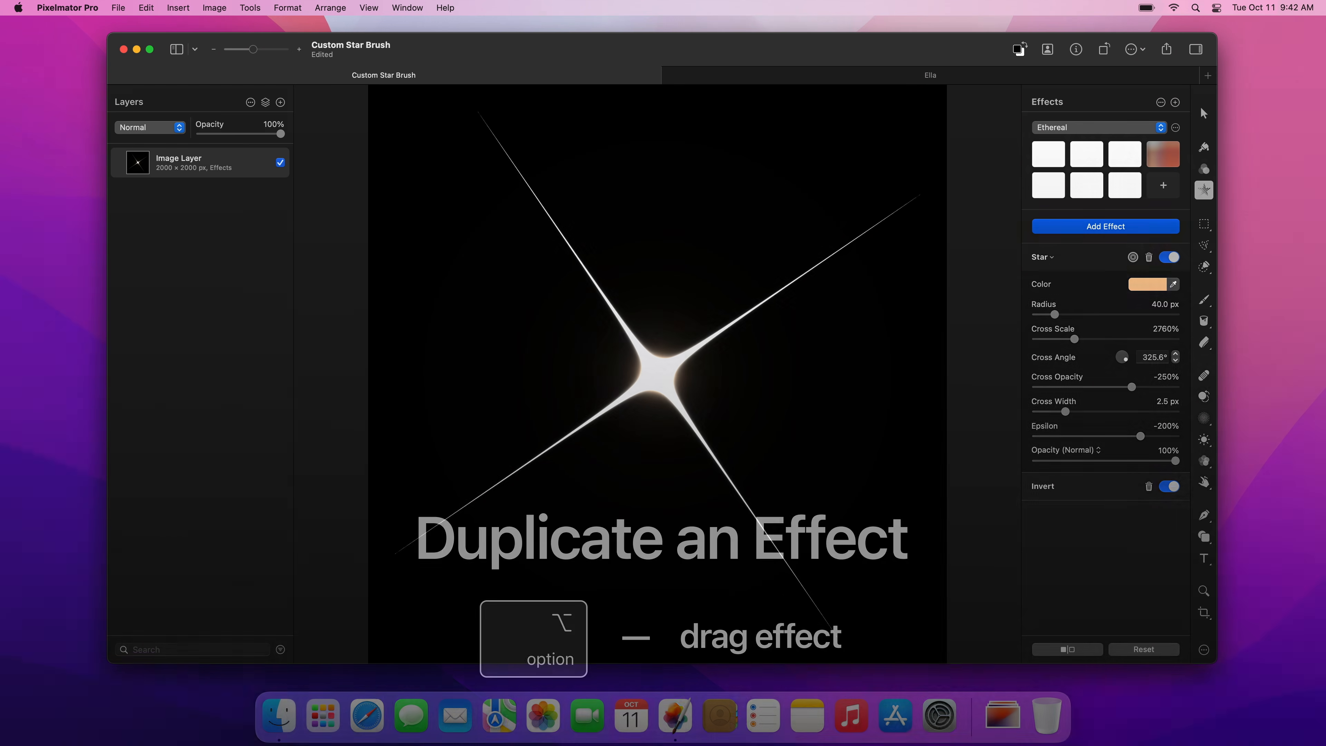
# Duplicate the Invert effect above the Star effect and export the image to the Desktop as Custom Star Brush in 100% quality JPG.
pyautogui.press('alt')
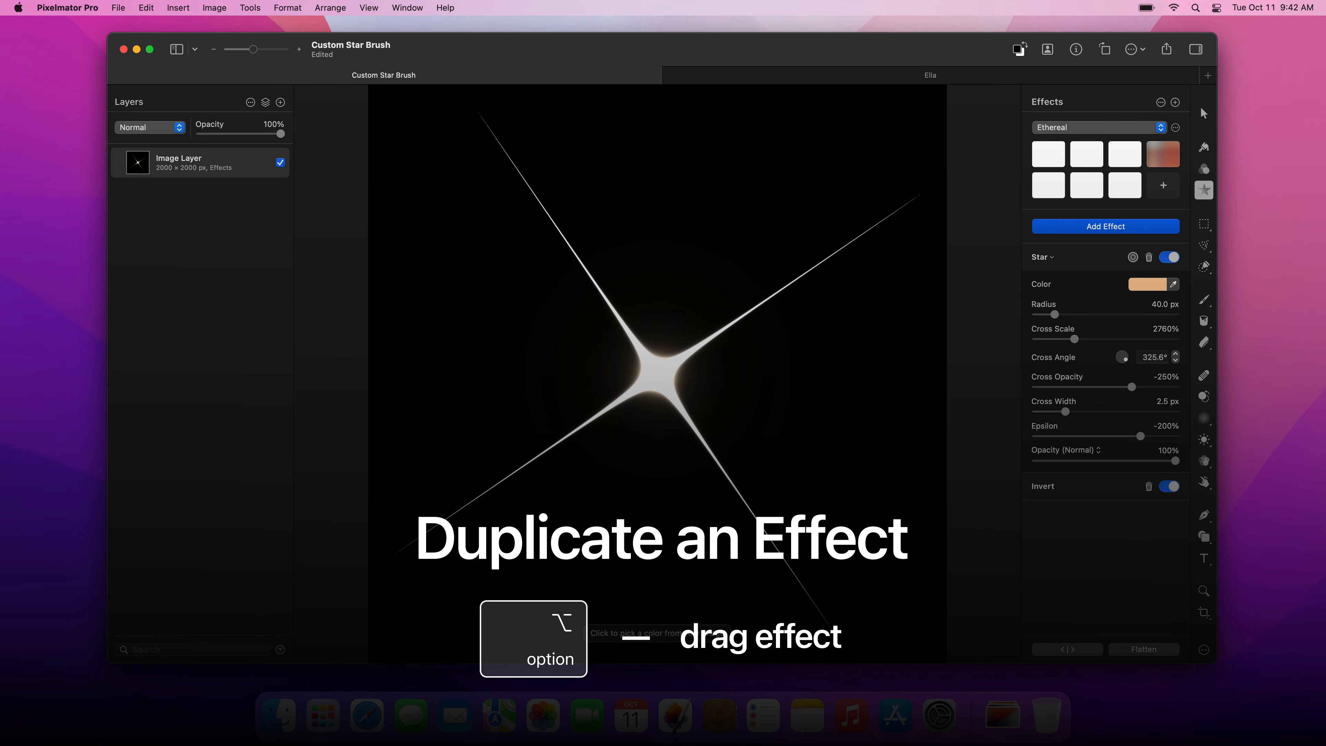
pyautogui.moveTo(1089, 490); pyautogui.dragTo(1093, 269)
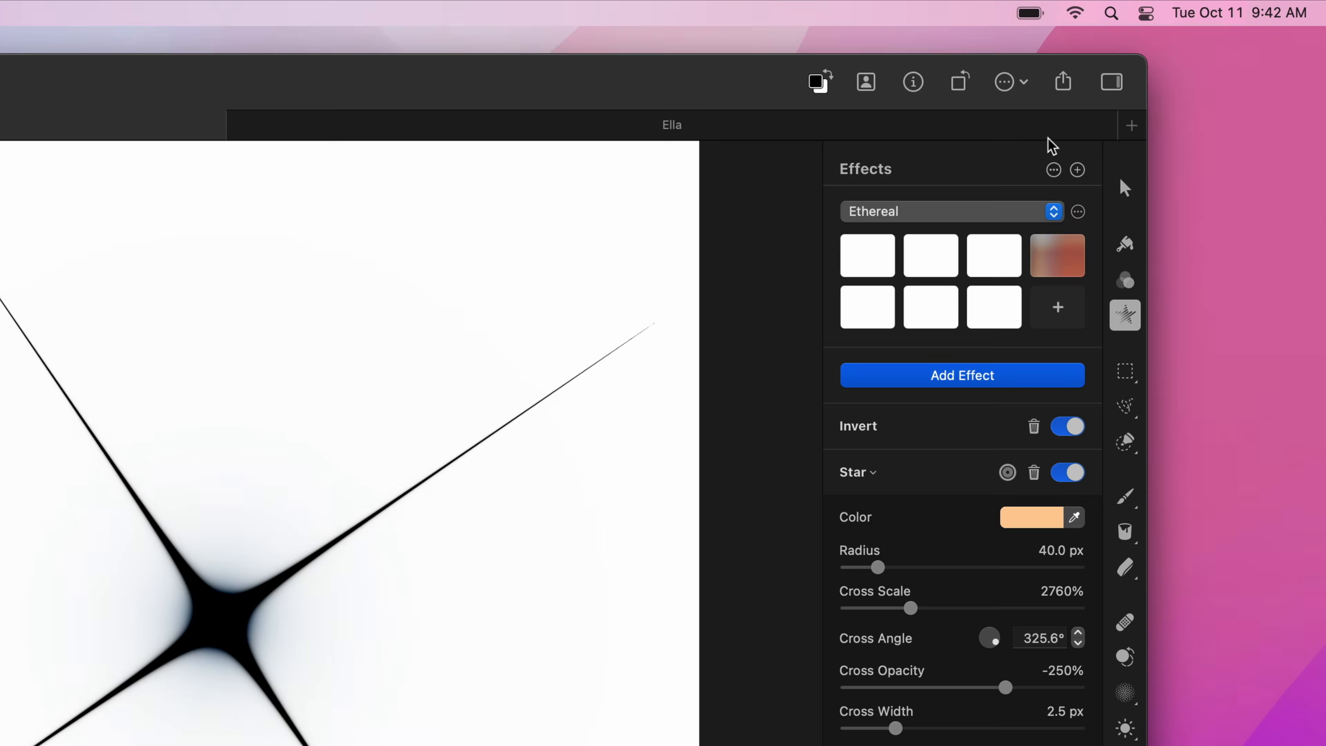
pyautogui.click(1066, 83)
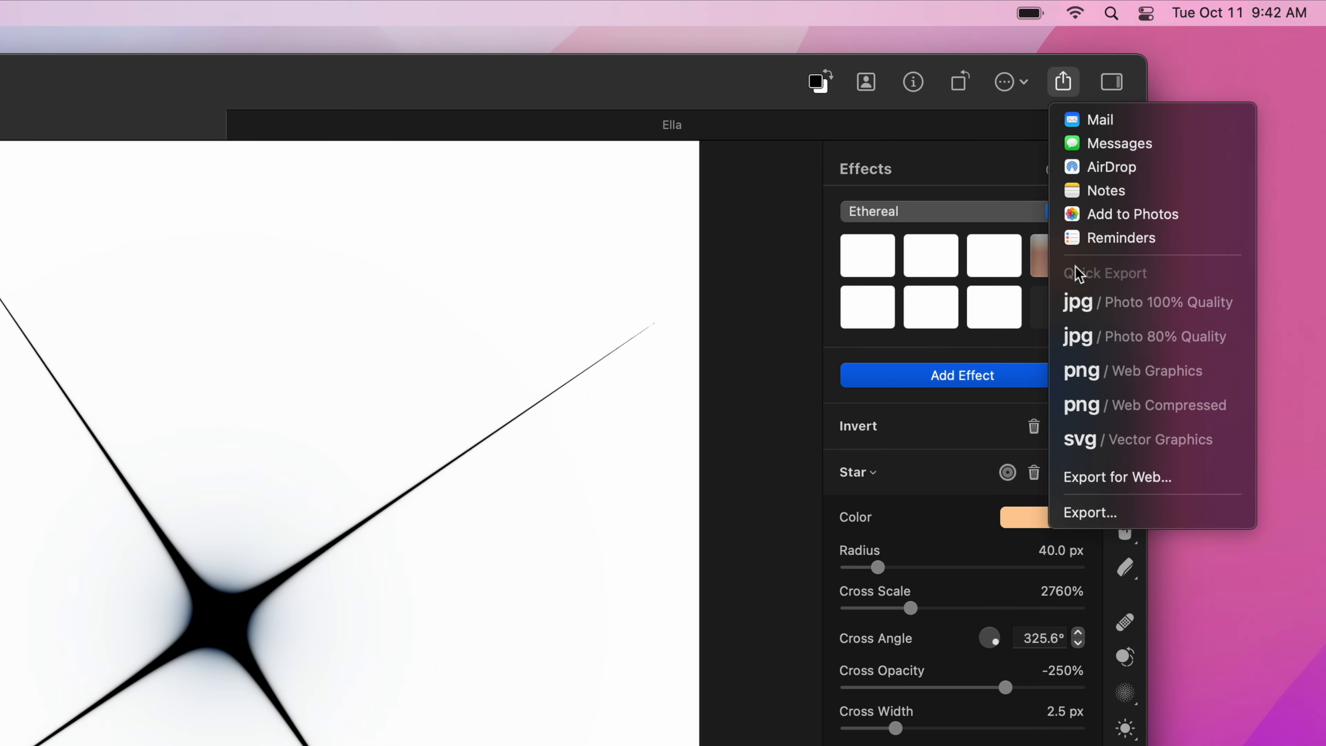
pyautogui.click(1076, 293)
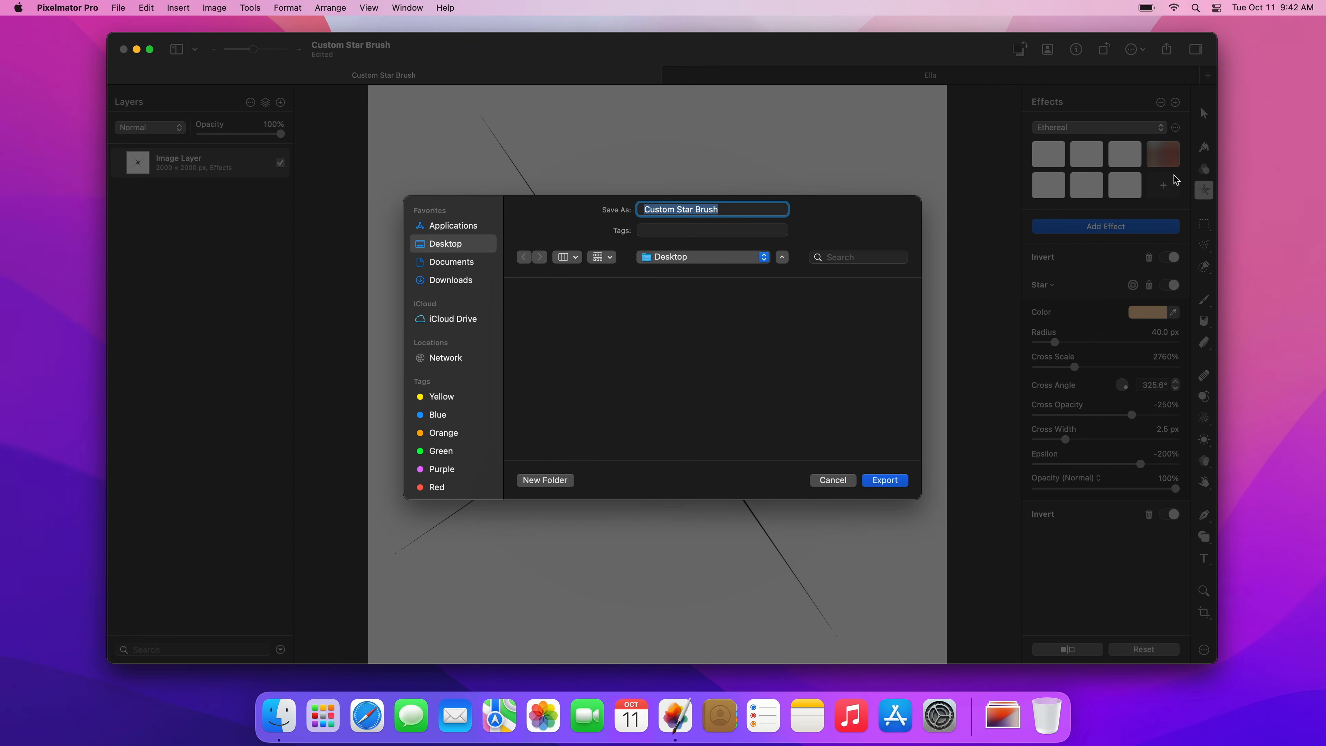
pyautogui.click(880, 482)
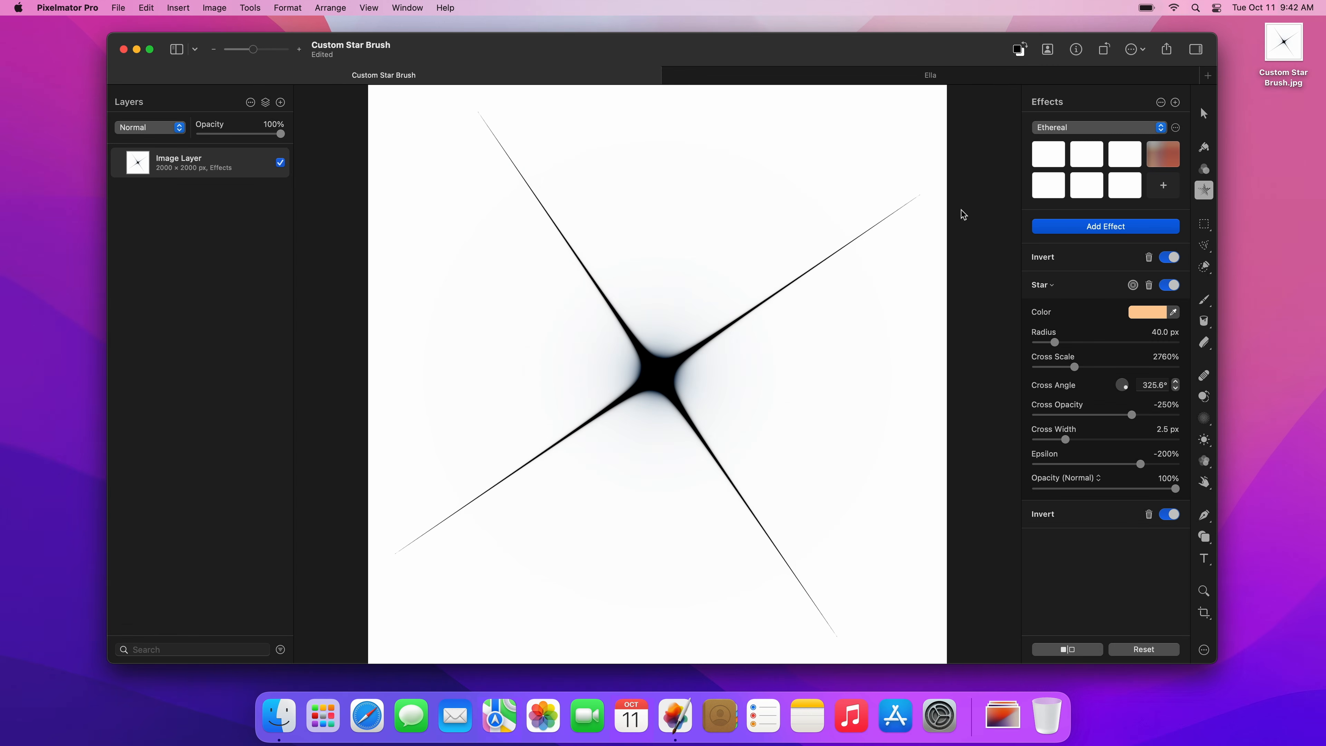
# Switch to the portrait document and choose the Hard Basic 100 px brush from the Basic collection for the Paint tool.
pyautogui.click(989, 80)
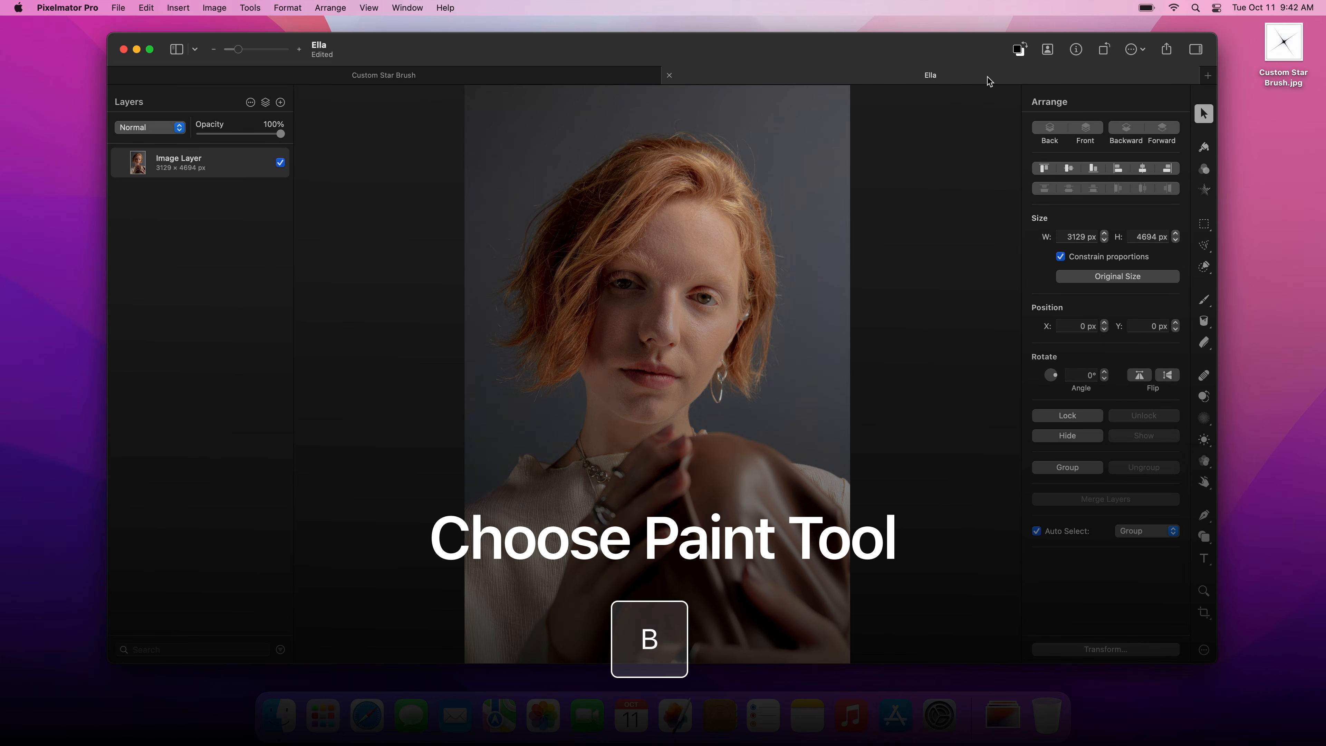
pyautogui.press('b')
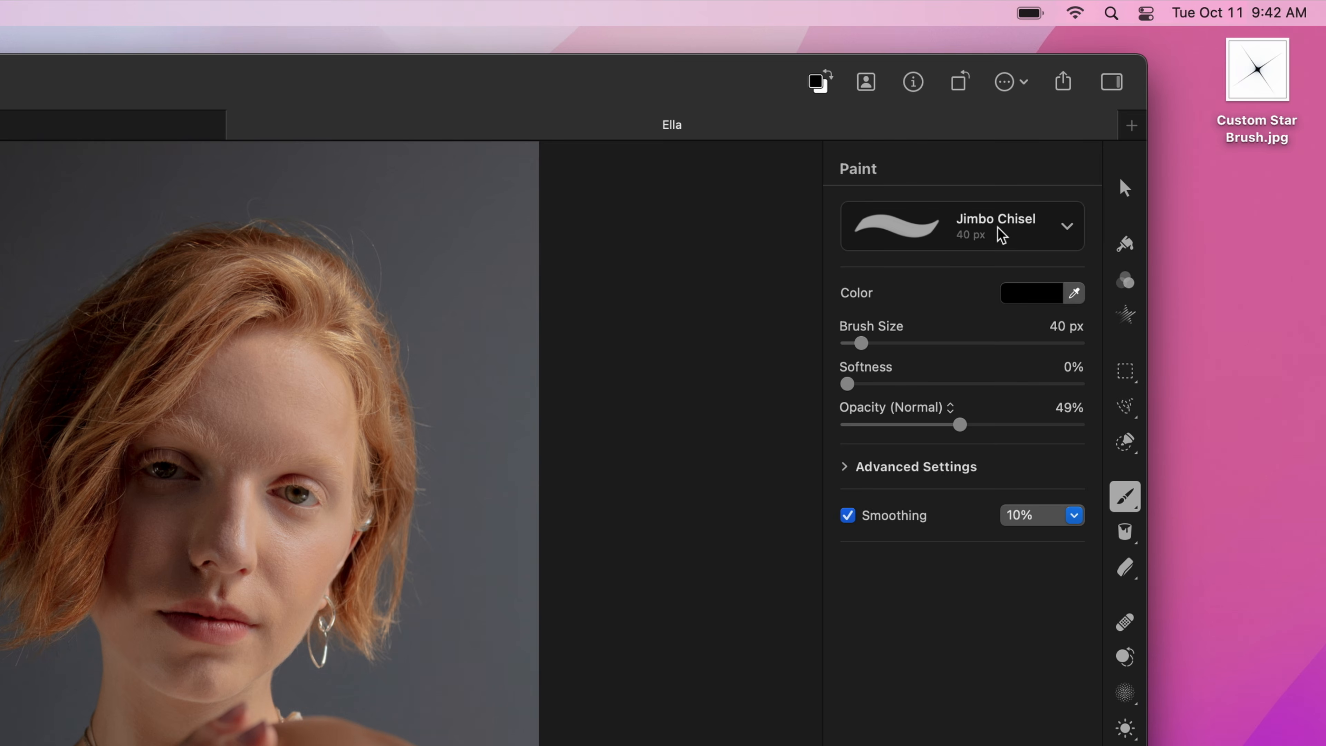
pyautogui.click(1067, 229)
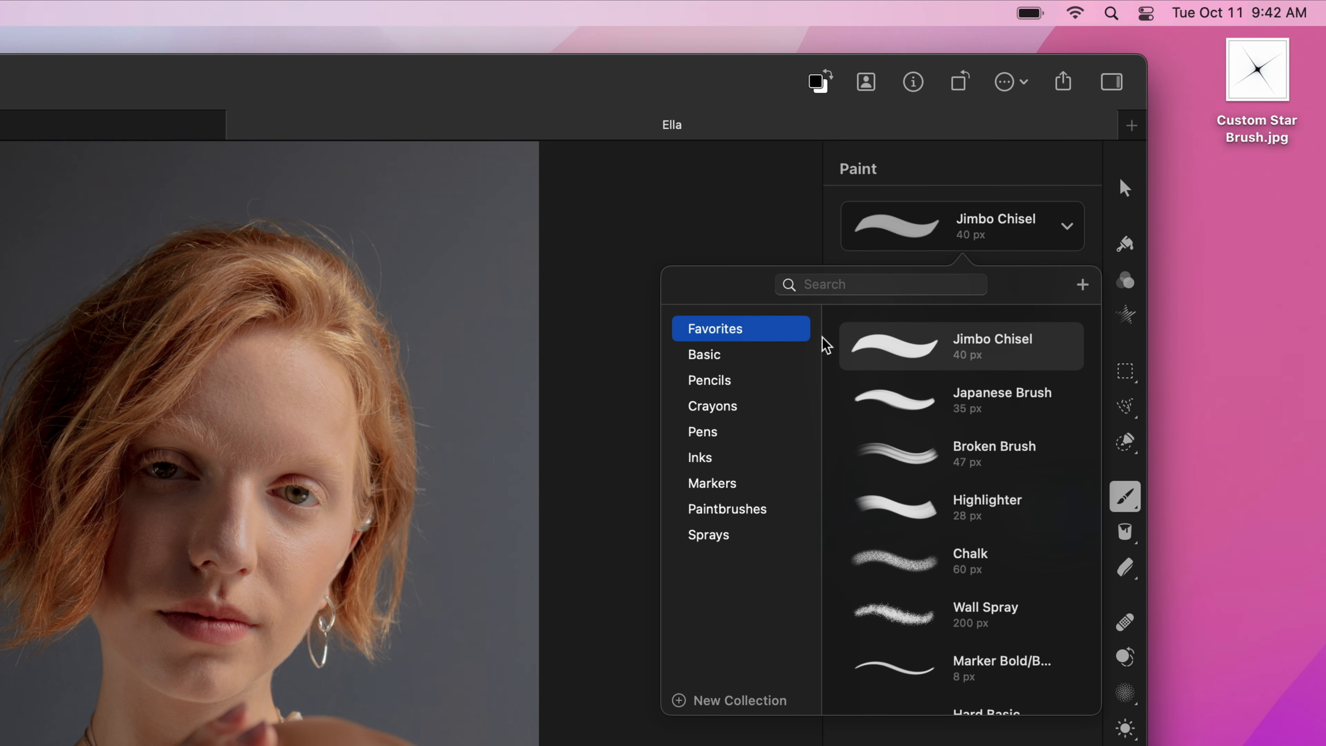
pyautogui.click(760, 354)
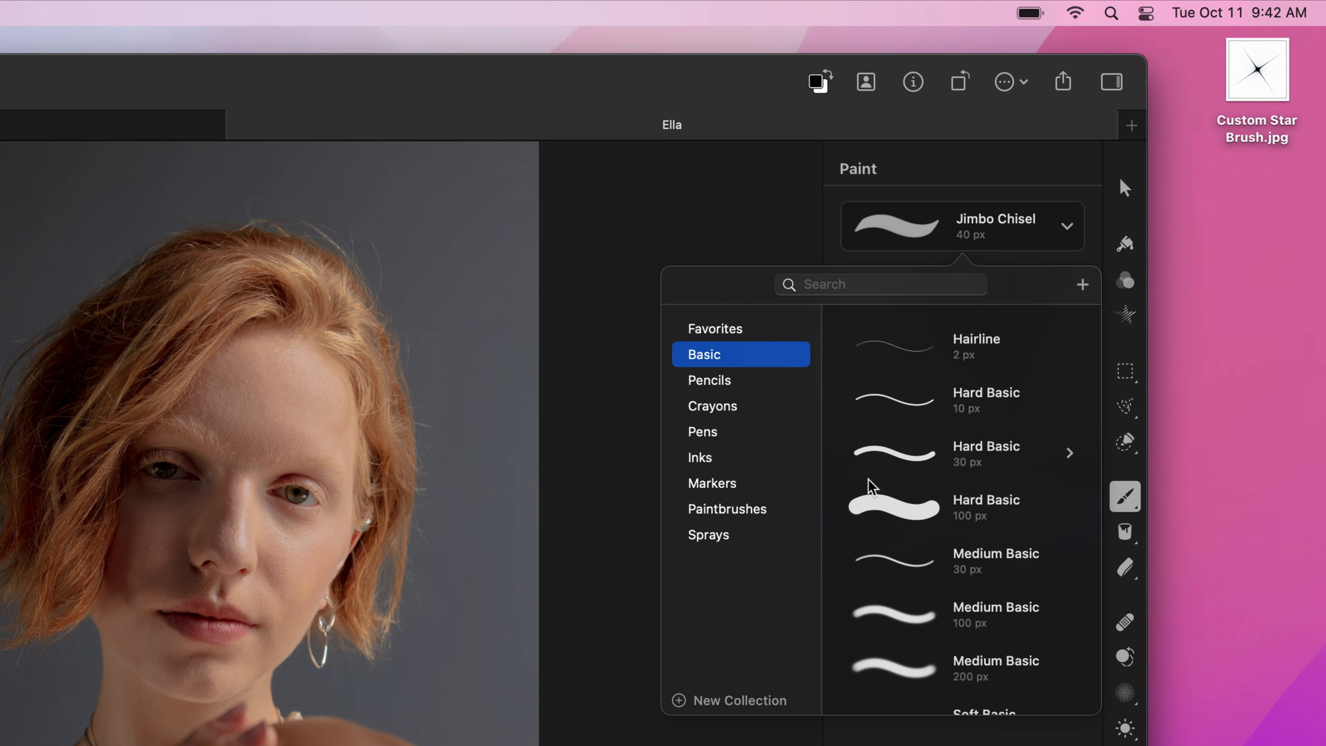
pyautogui.click(888, 504)
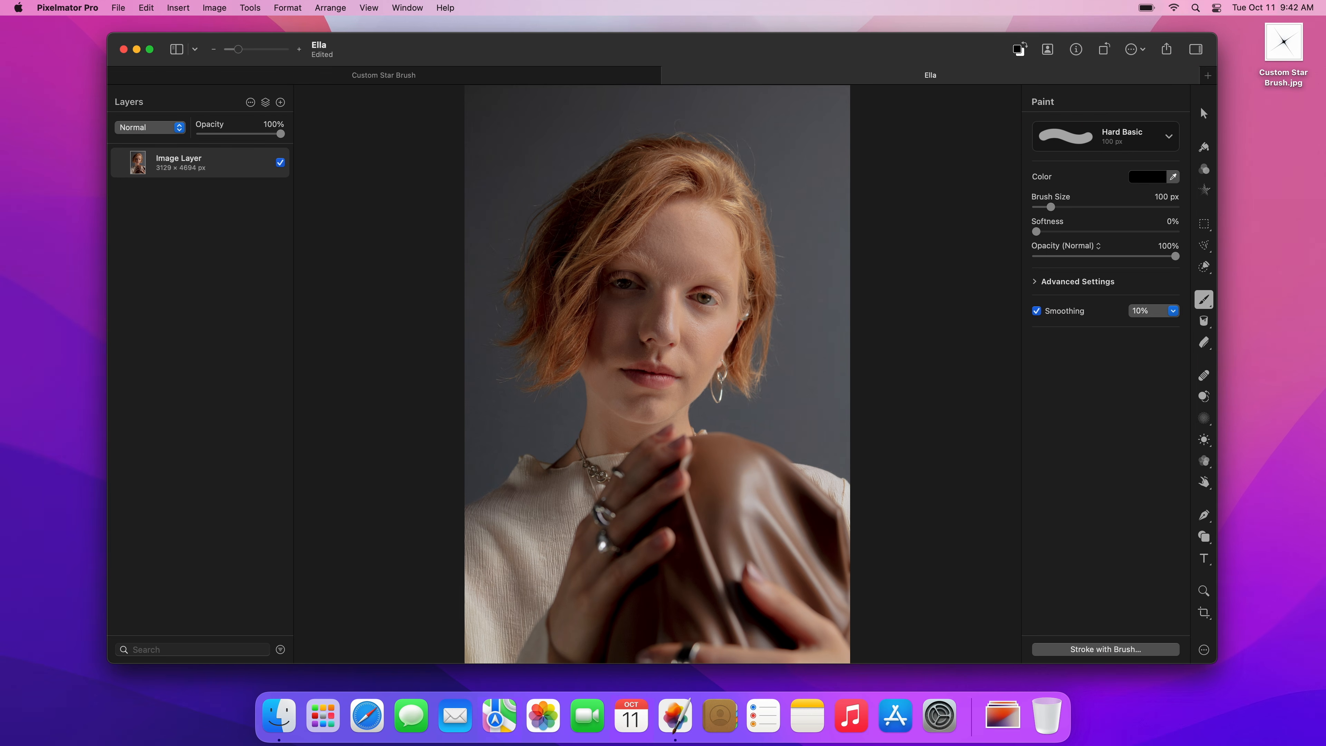
# Use Custom Star Brush.jpg from the Desktop as the brush shape and set the brush spacing to 1,000%.
pyautogui.click(1035, 283)
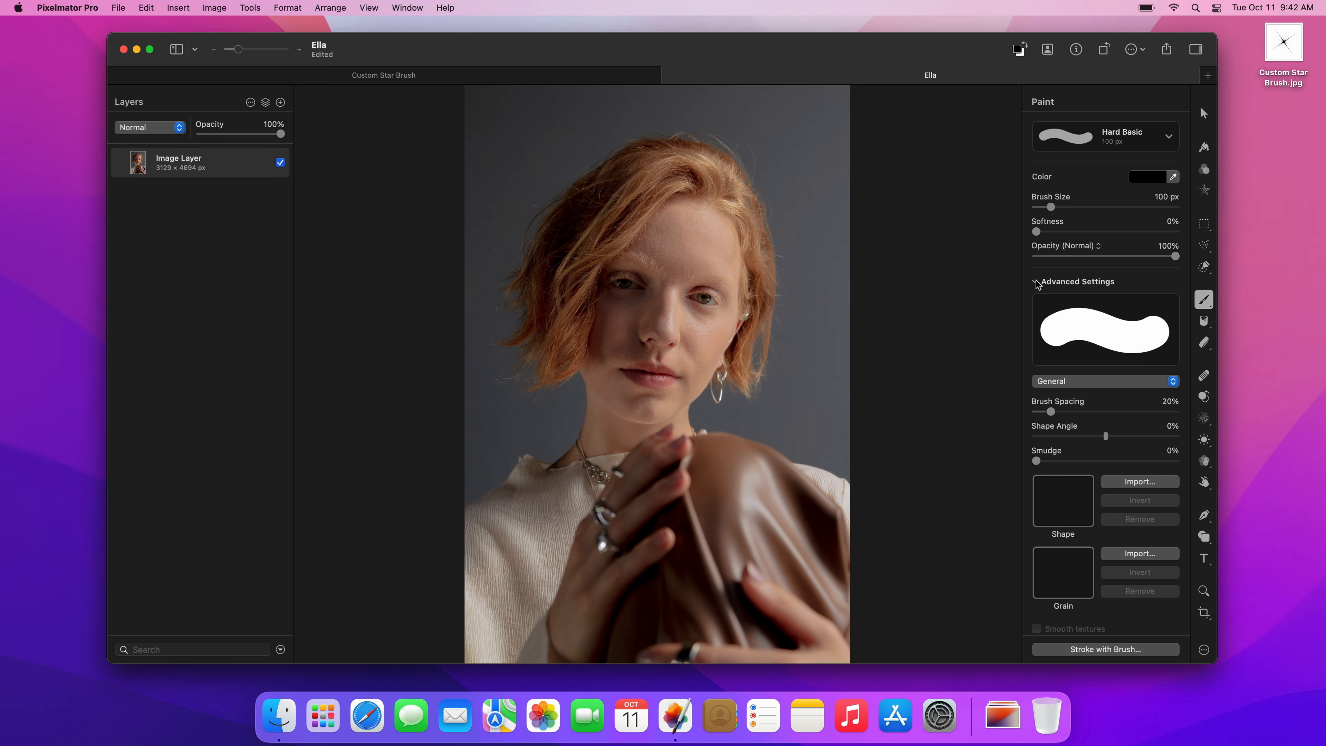
pyautogui.moveTo(1283, 53); pyautogui.dragTo(1067, 499)
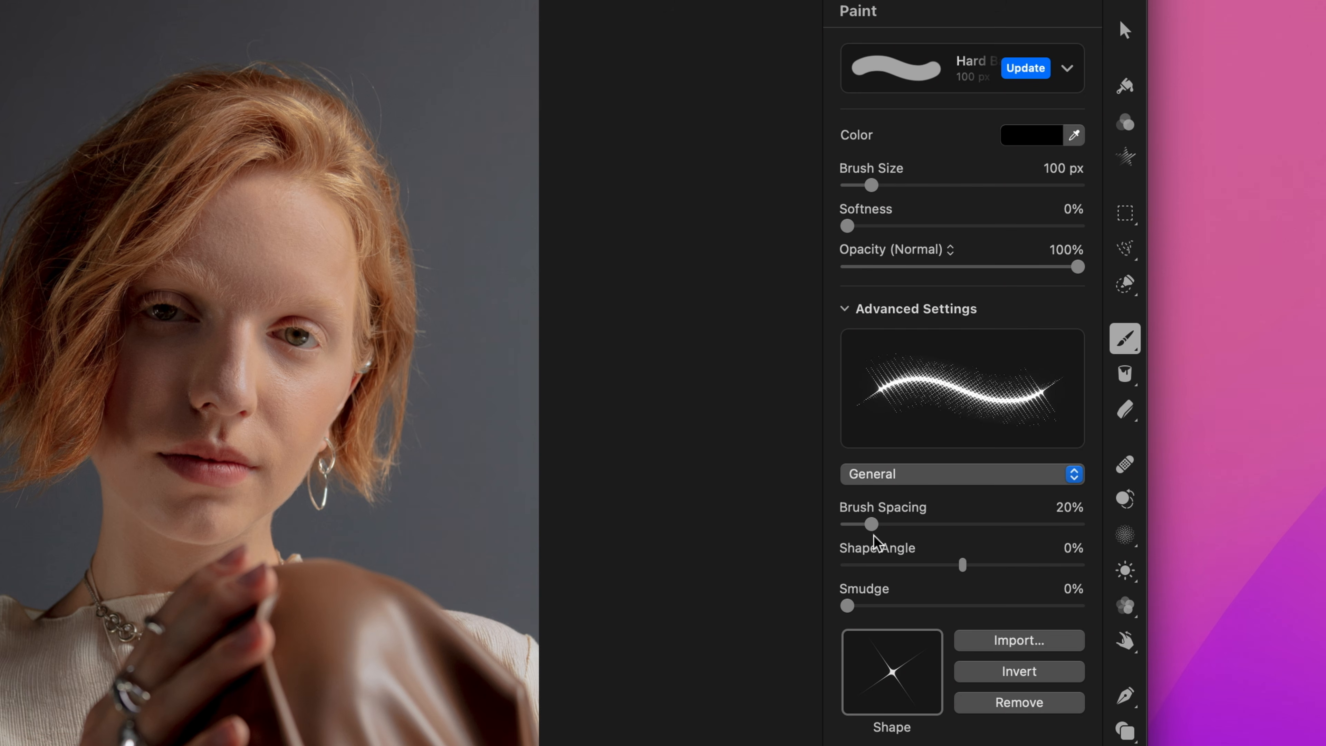
pyautogui.moveTo(1052, 412); pyautogui.dragTo(1074, 413)
pyautogui.moveTo(909, 525); pyautogui.dragTo(1092, 538)
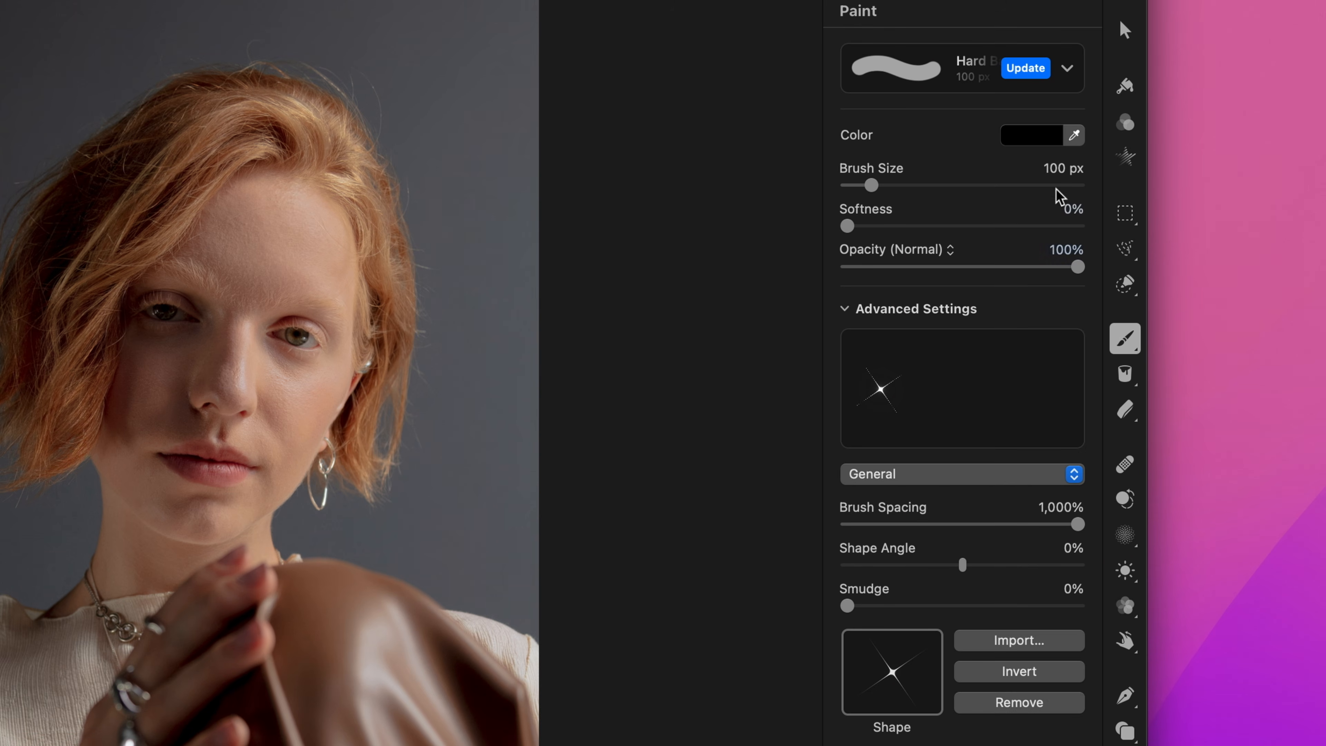
# Set the brush color to white from the Basic swatches.
pyautogui.click(1057, 142)
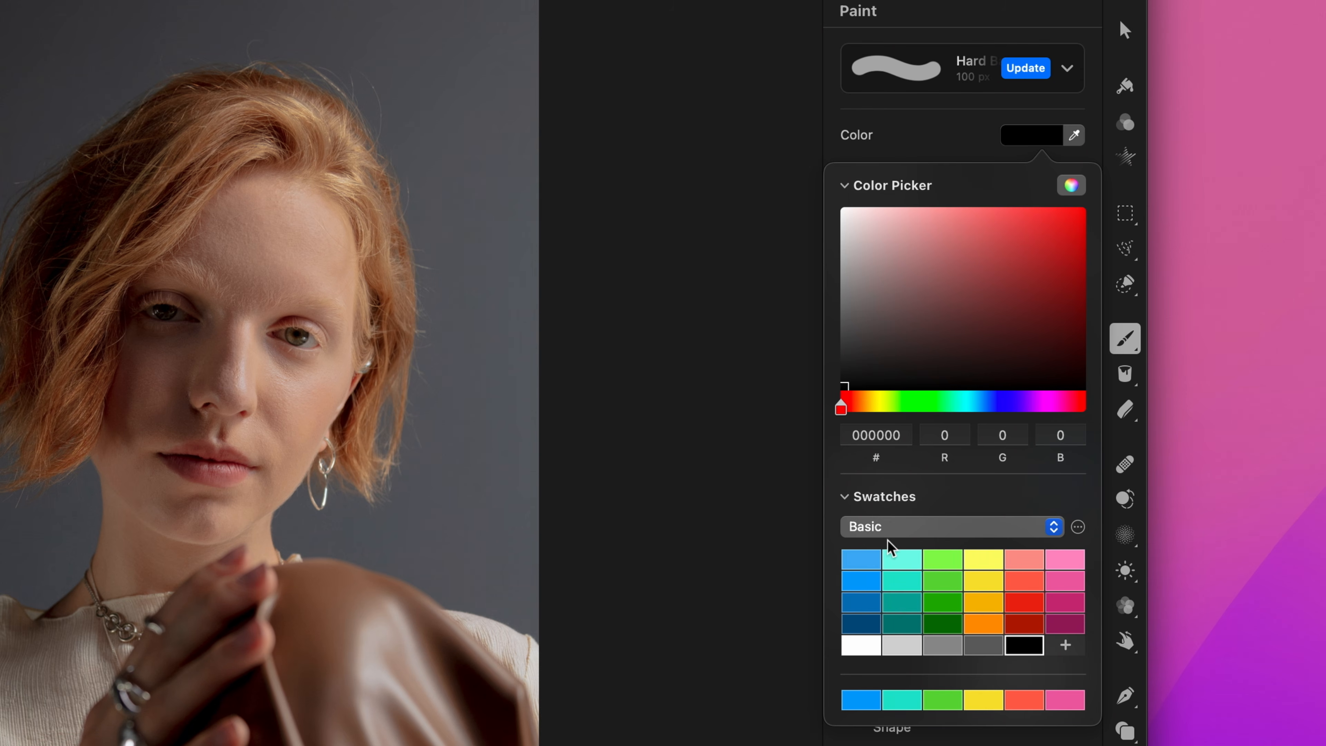
pyautogui.click(861, 645)
pyautogui.press('Escape')
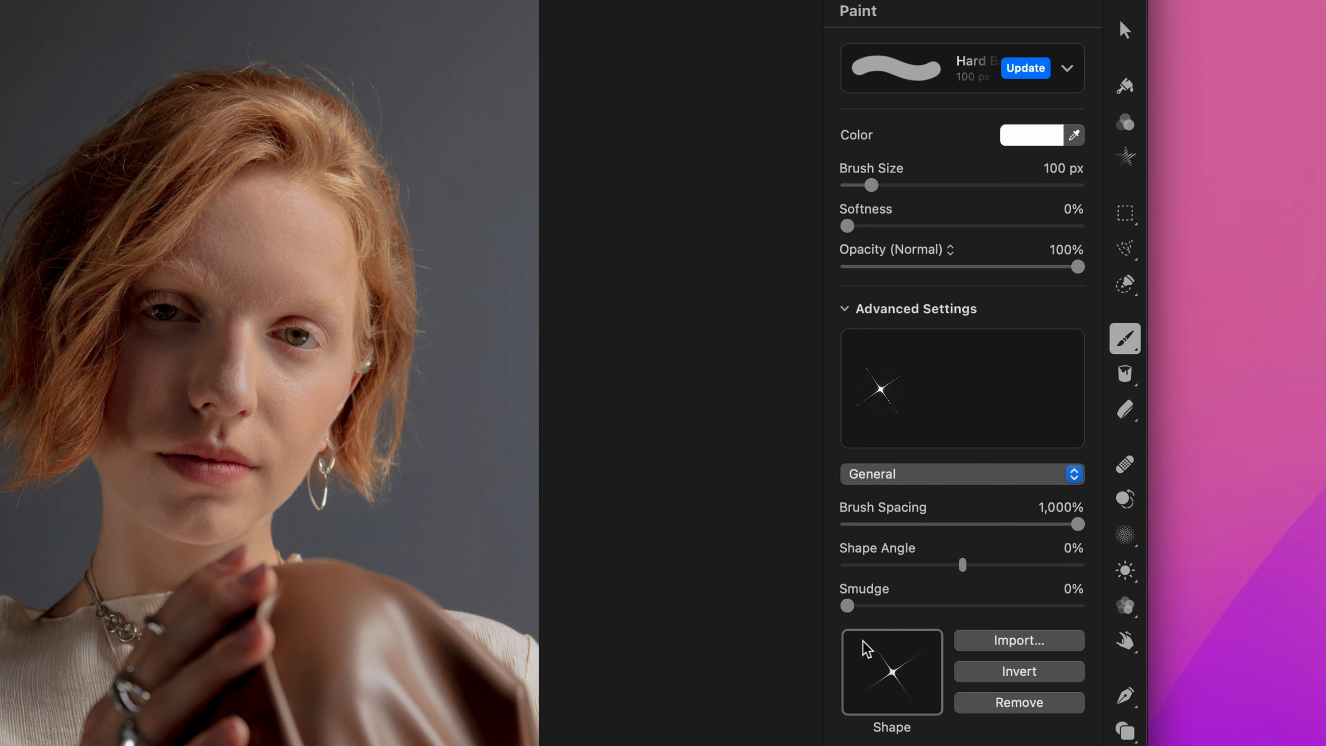
# Save the customized brush as a new brush named Star.
pyautogui.click(1068, 72)
pyautogui.click(1083, 124)
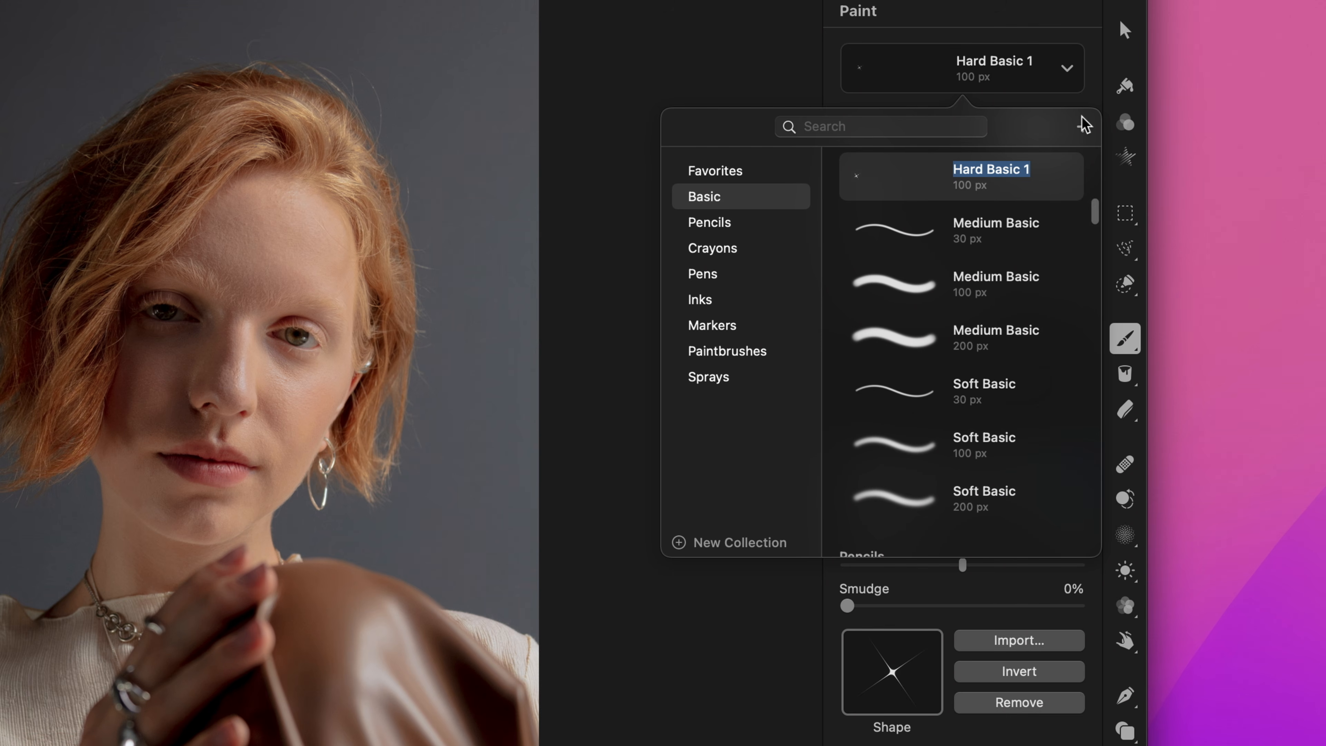
pyautogui.write('Star')
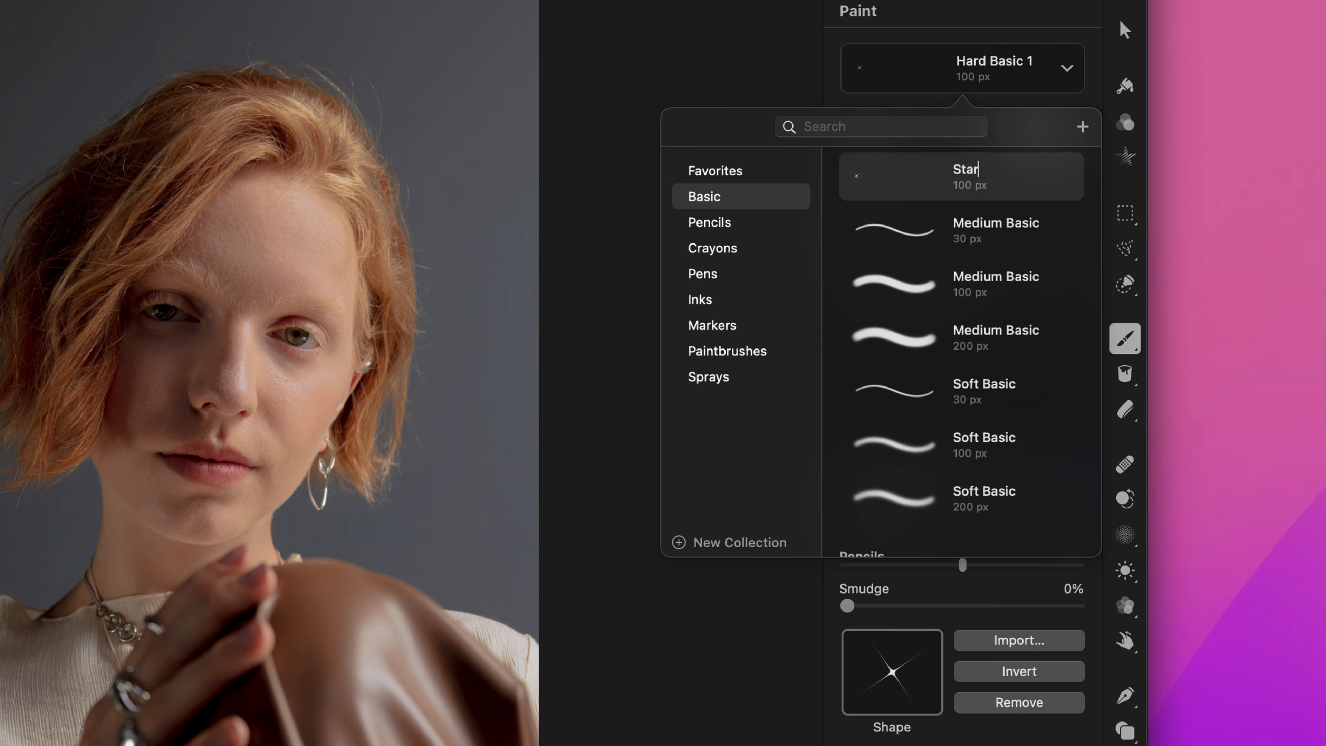
pyautogui.press('Return')
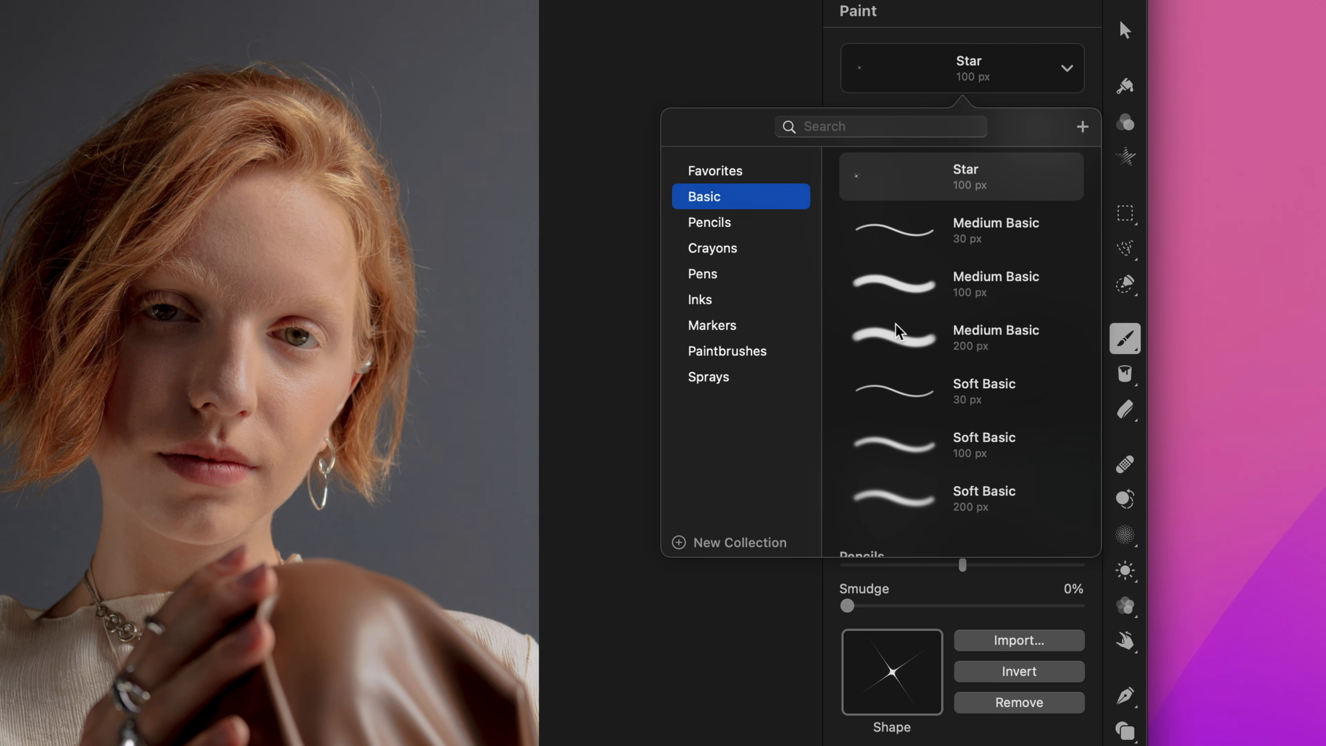
# Create a brush collection named My Brushes and place it at the end of the collection list.
pyautogui.click(688, 541)
pyautogui.write('My Brushes')
pyautogui.press('Return')
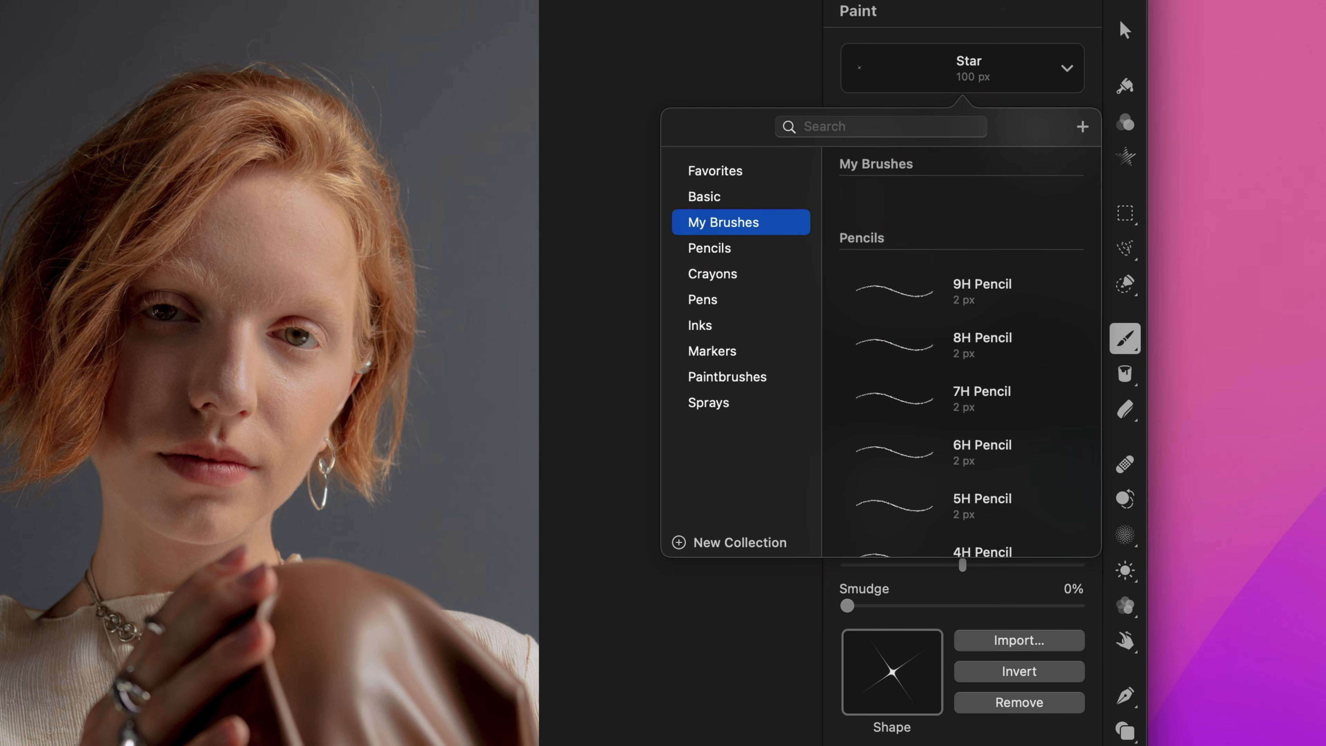
pyautogui.moveTo(737, 222); pyautogui.dragTo(722, 413)
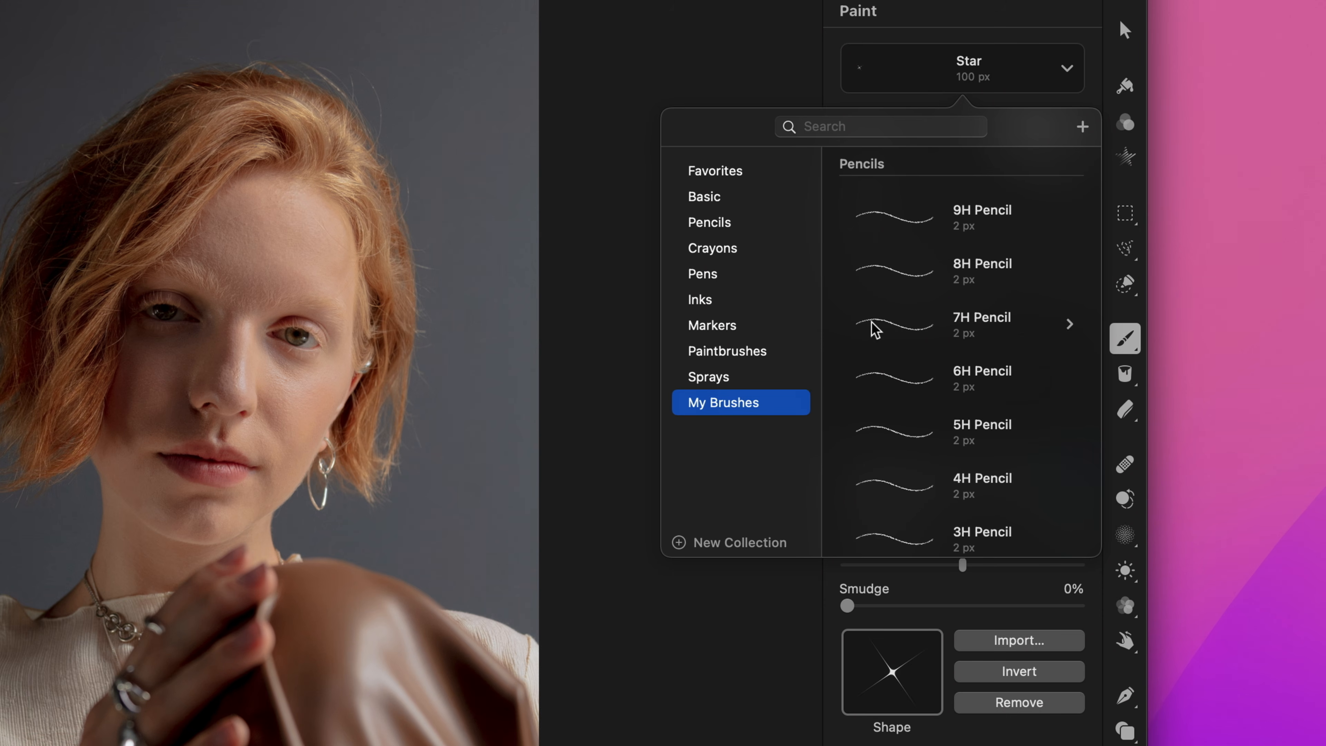
# Move the Star brush from the Basic collection into My Brushes.
pyautogui.scroll(10, 904, 306)
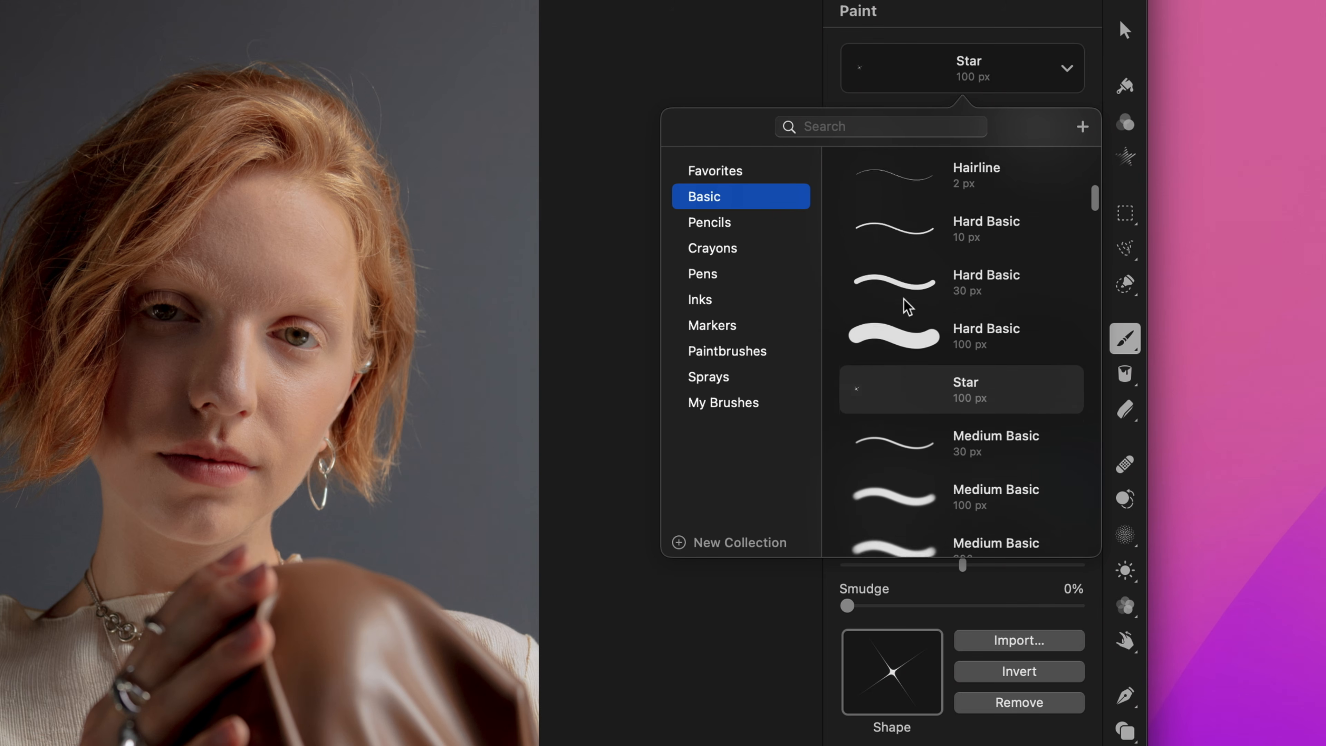
pyautogui.moveTo(887, 409); pyautogui.dragTo(745, 403)
pyautogui.click(746, 403)
pyautogui.press('Escape')
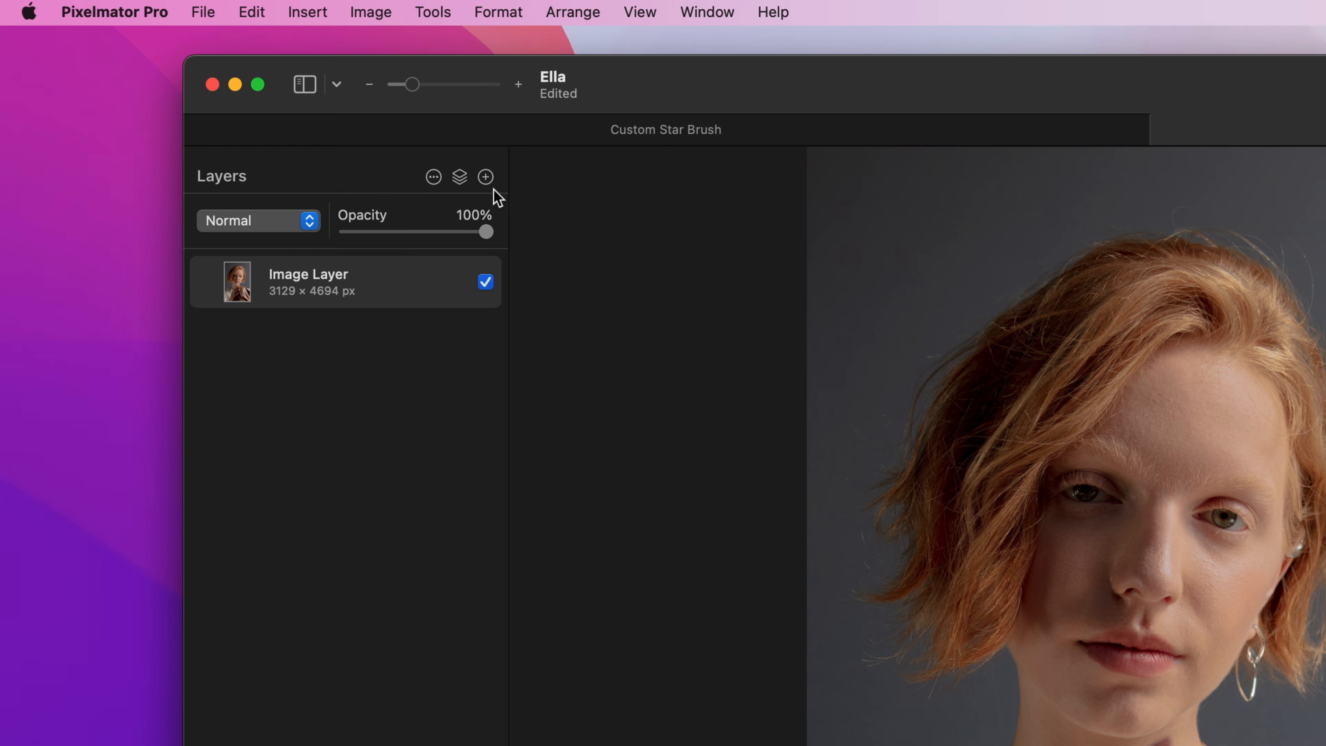
# Add an empty layer above the portrait and stamp a star about 500 px wide on the upper part of the hoop earring.
pyautogui.click(486, 177)
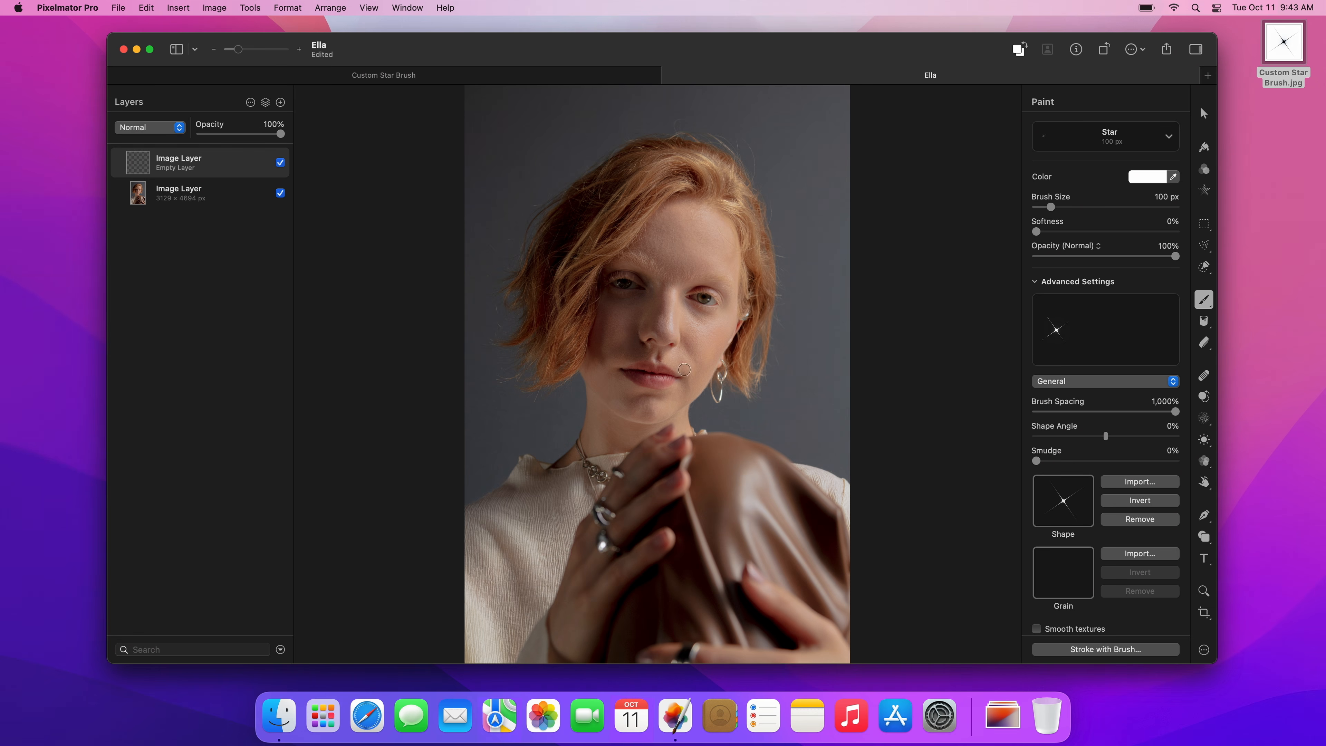
pyautogui.press(']')
pyautogui.press(']')
pyautogui.press(']')
pyautogui.press(']')
pyautogui.press(']')
pyautogui.press(']')
pyautogui.press(']')
pyautogui.press(']')
pyautogui.press(']')
pyautogui.click(724, 376)
# Stamp smaller stars on the lower part of the hoop earring at 300 px and on the ear stud at 200 px.
pyautogui.press('[')
pyautogui.press('[')
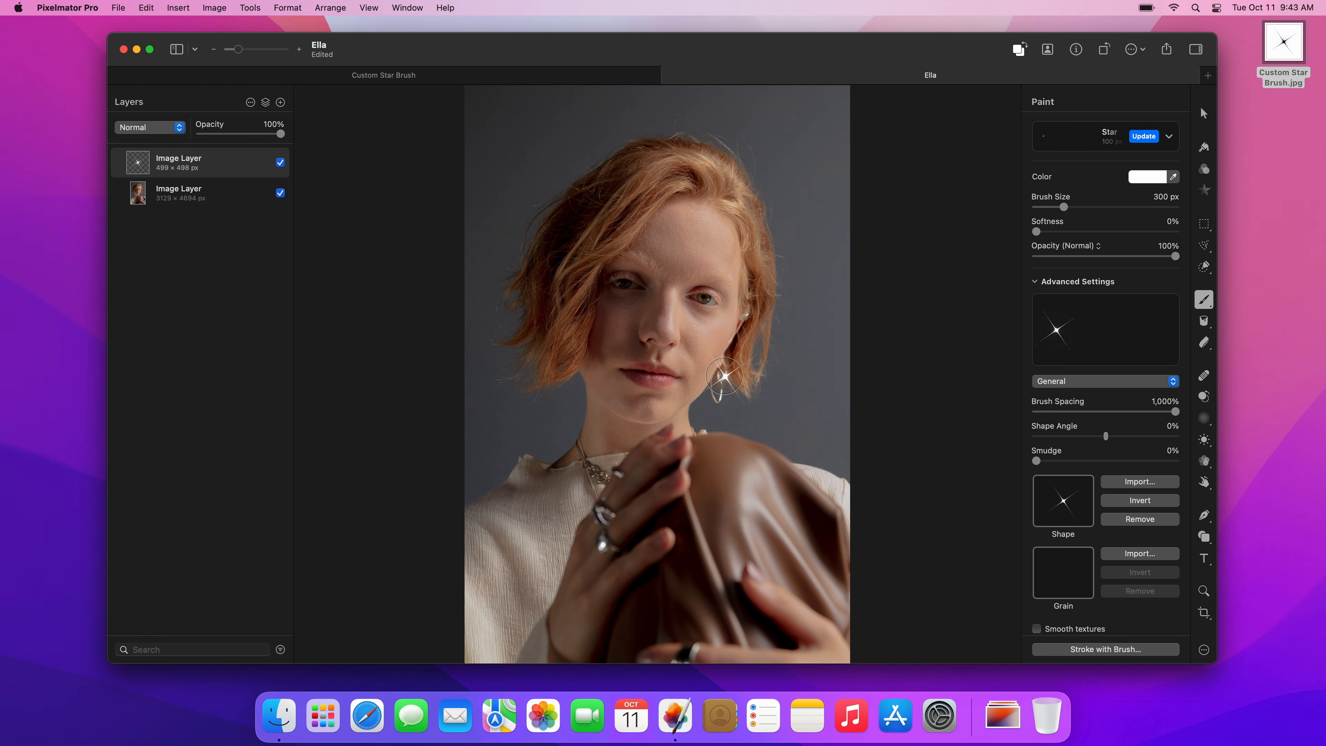
pyautogui.click(722, 396)
pyautogui.click(720, 398)
pyautogui.press('[')
pyautogui.click(747, 313)
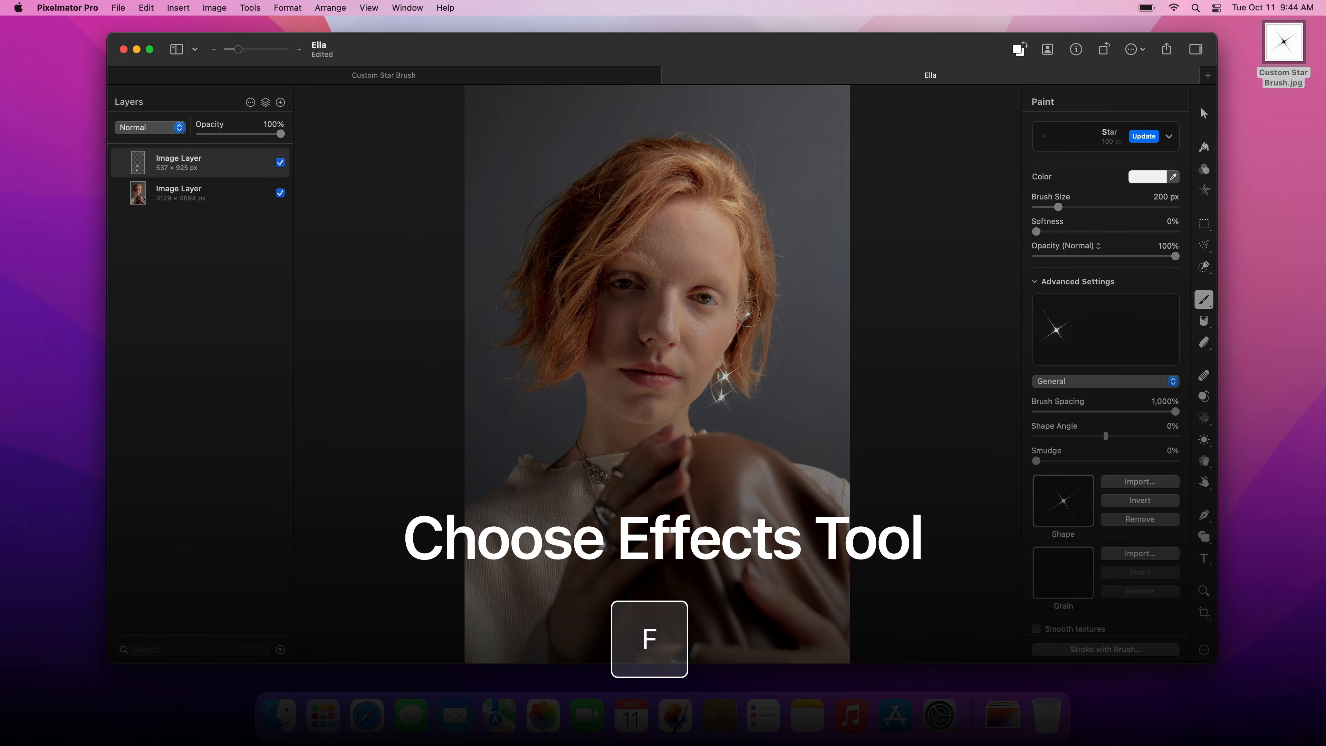
# Apply a Gaussian blur effect with a 16 px radius to the star layer.
pyautogui.press('f')
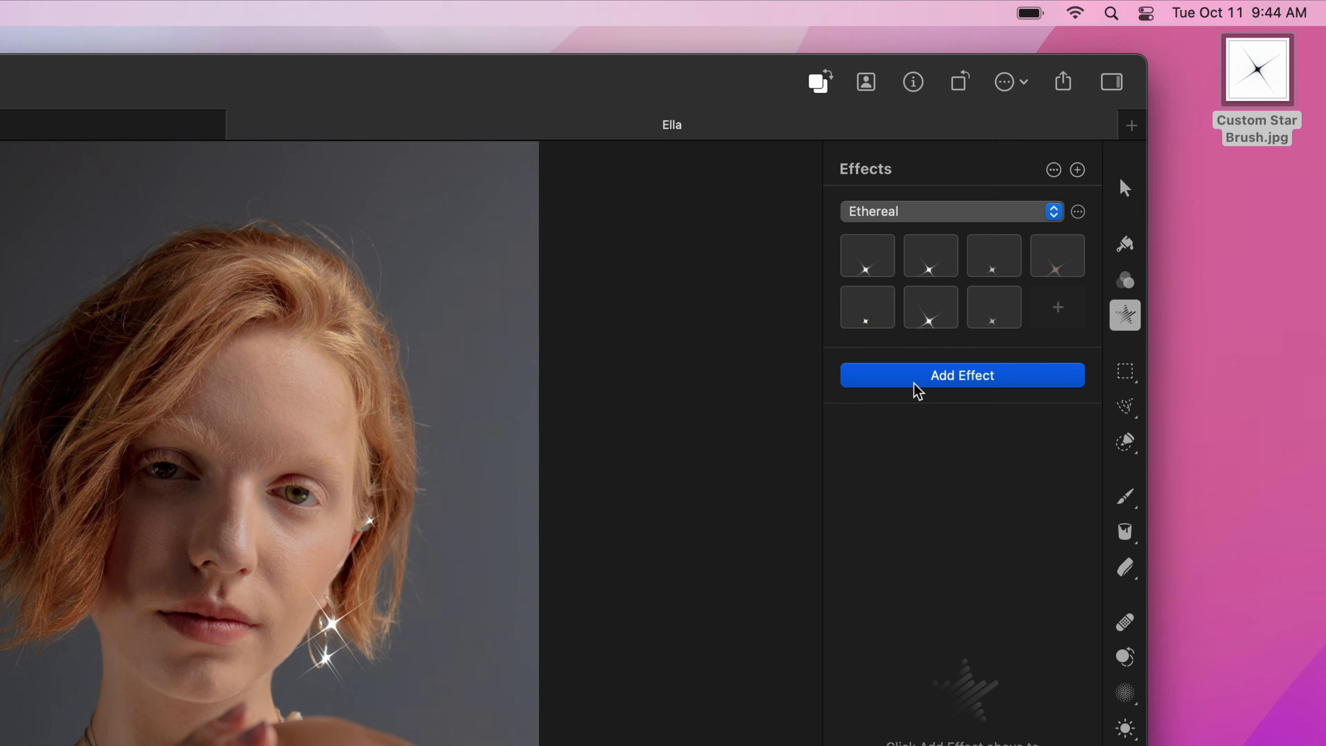
pyautogui.click(1078, 229)
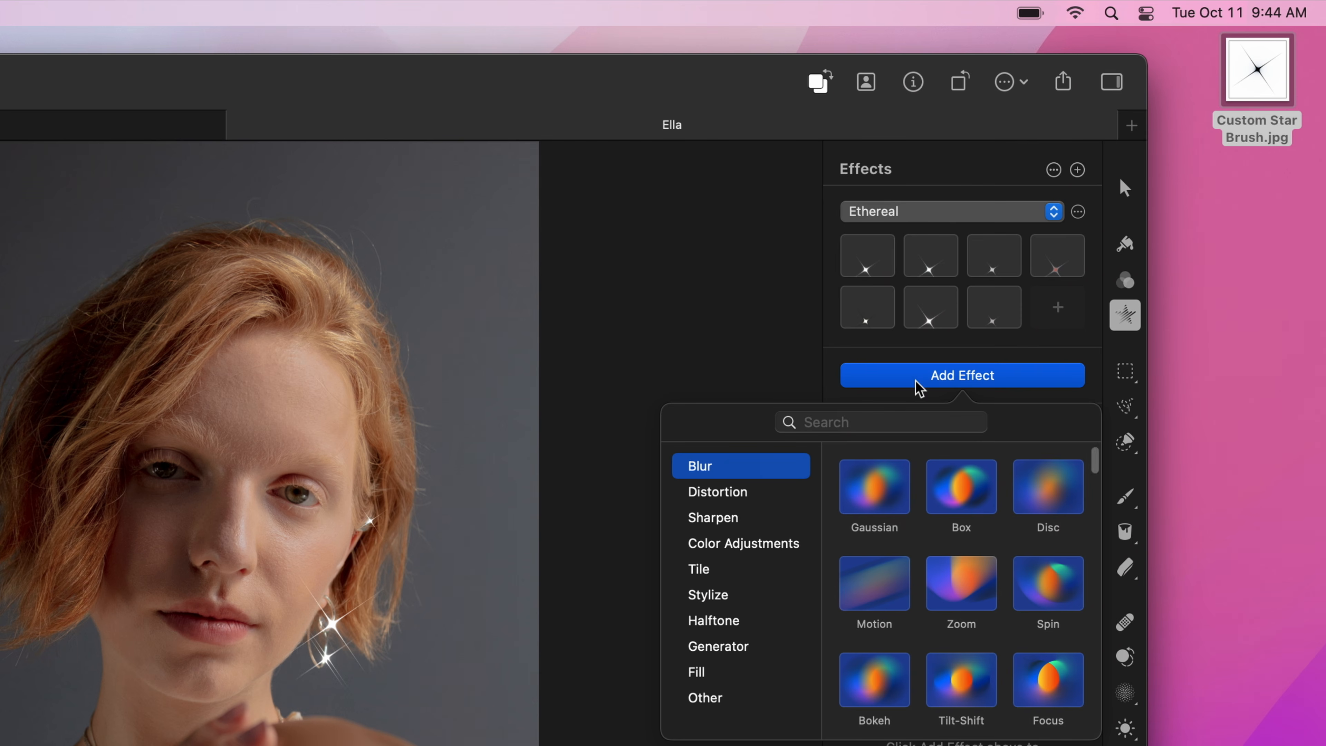
pyautogui.click(1052, 294)
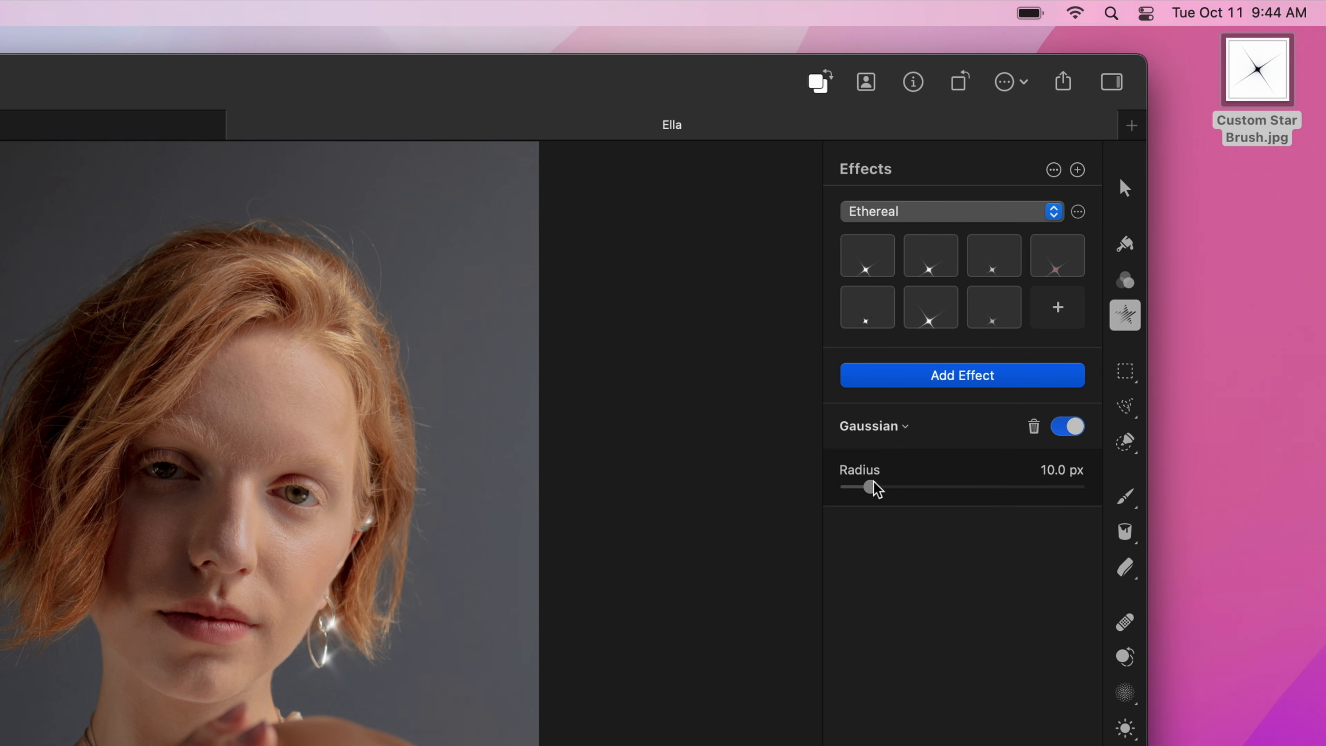
pyautogui.click(1044, 471)
pyautogui.write('16')
pyautogui.press('Return')
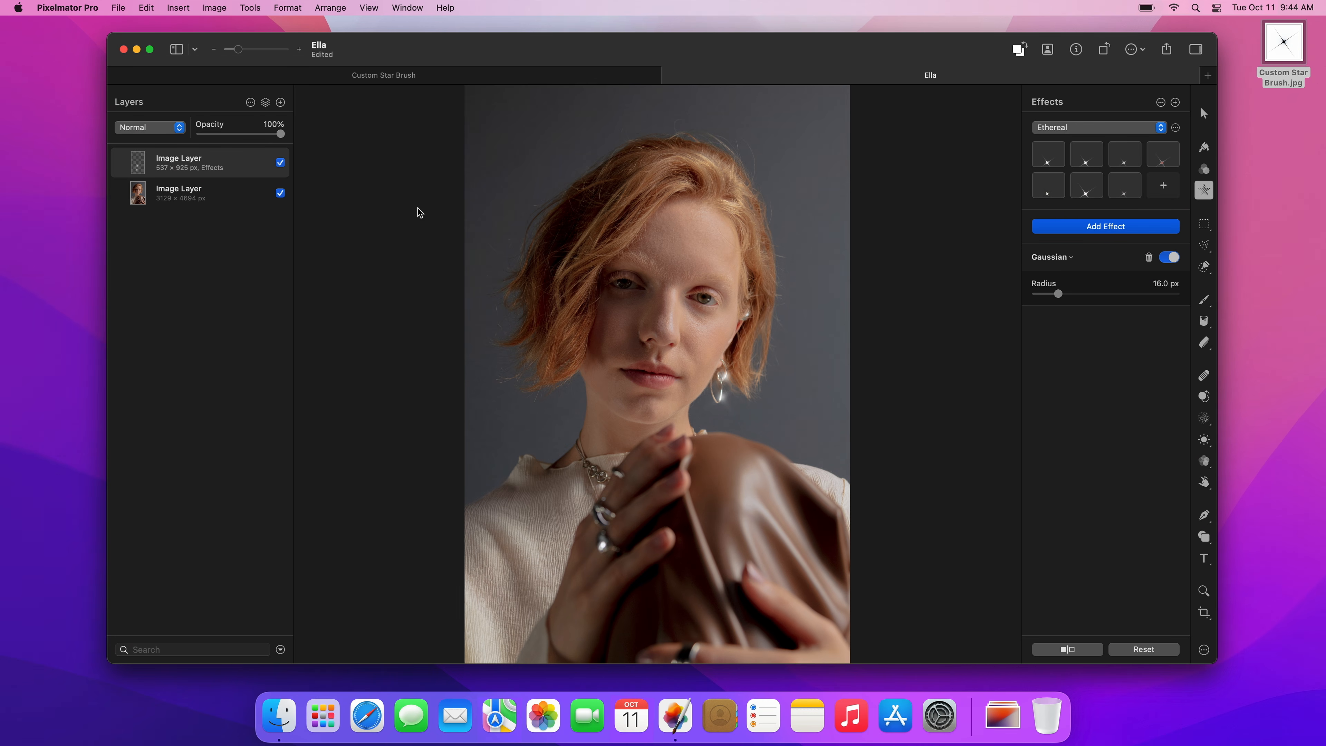
# Set the blurred star layer's blend mode to Overlay and its opacity to 60%.
pyautogui.click(180, 127)
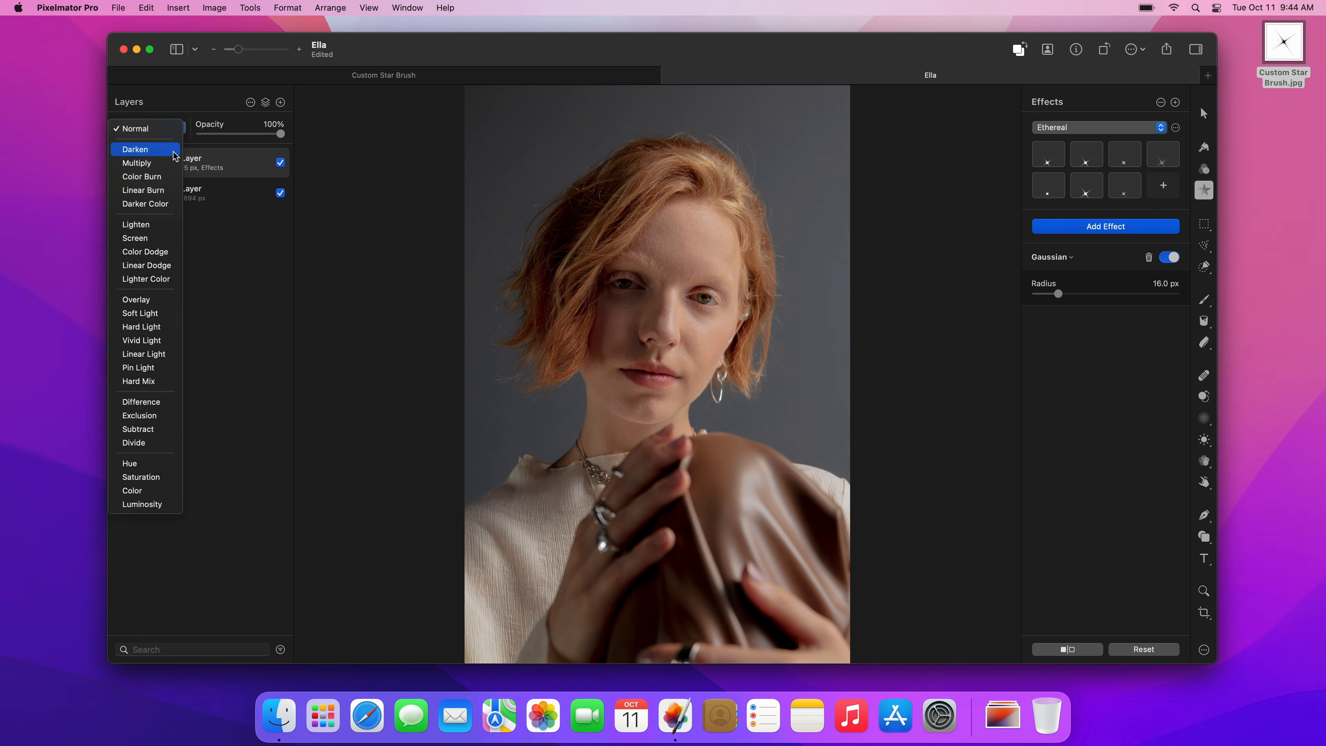
pyautogui.click(149, 299)
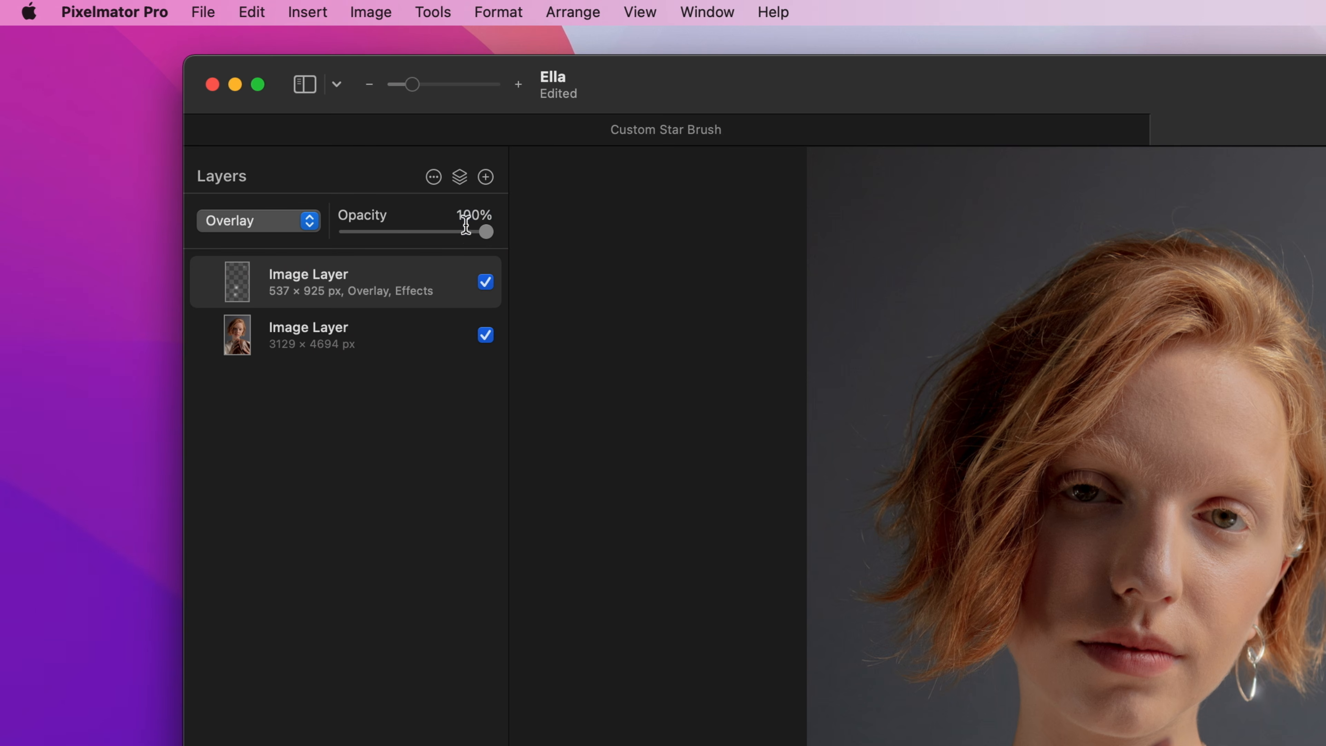
pyautogui.click(466, 226)
pyautogui.press('BackSpace')
pyautogui.write('60')
pyautogui.press('Return')
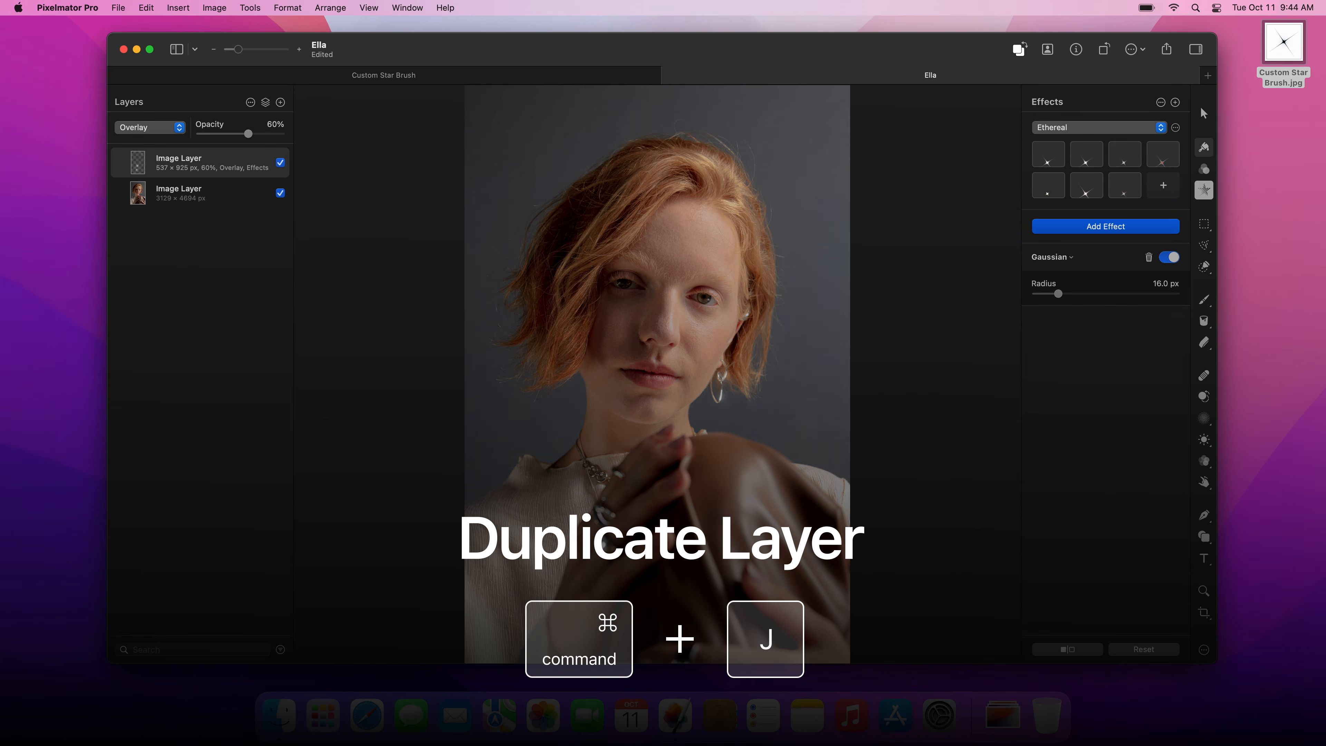
# Duplicate the star layer and set the copy to 100% opacity with a 5 px Gaussian blur radius.
pyautogui.press('super+j')
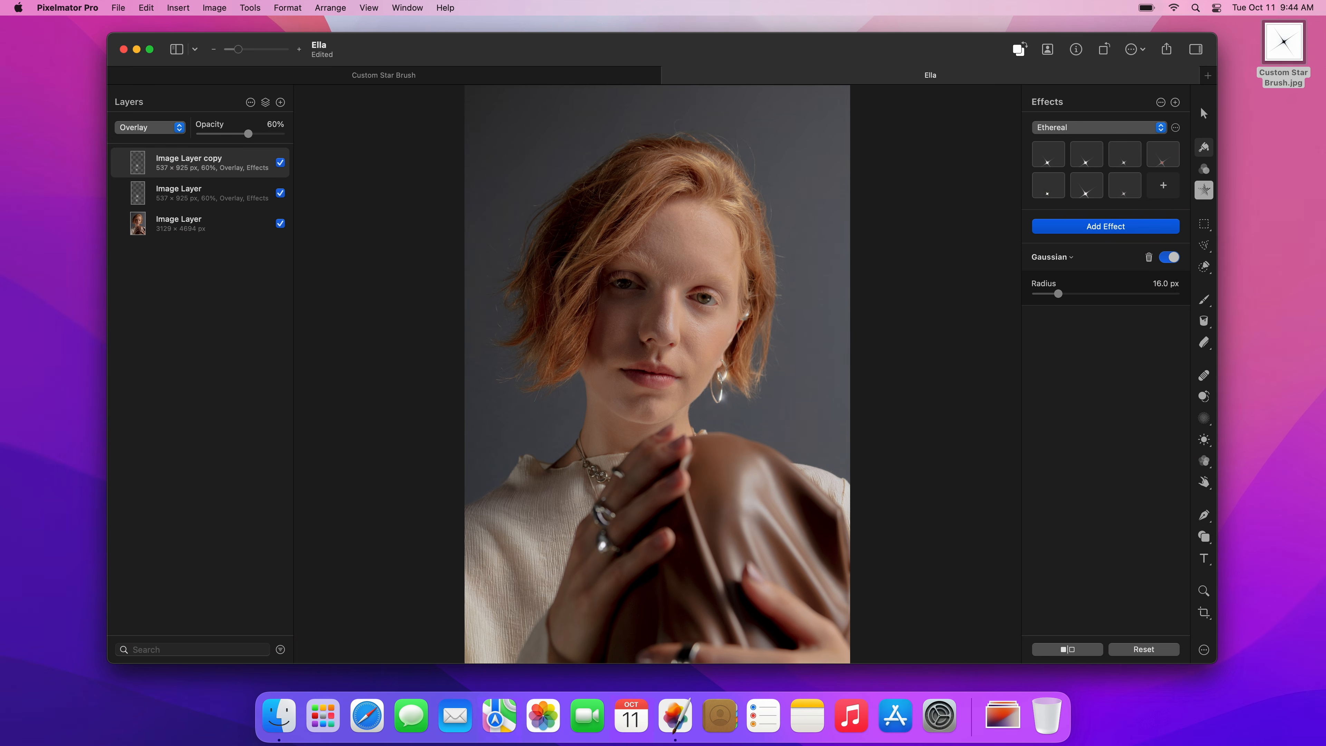
pyautogui.click(272, 124)
pyautogui.write('100')
pyautogui.press('Return')
pyautogui.click(1159, 285)
pyautogui.write('5')
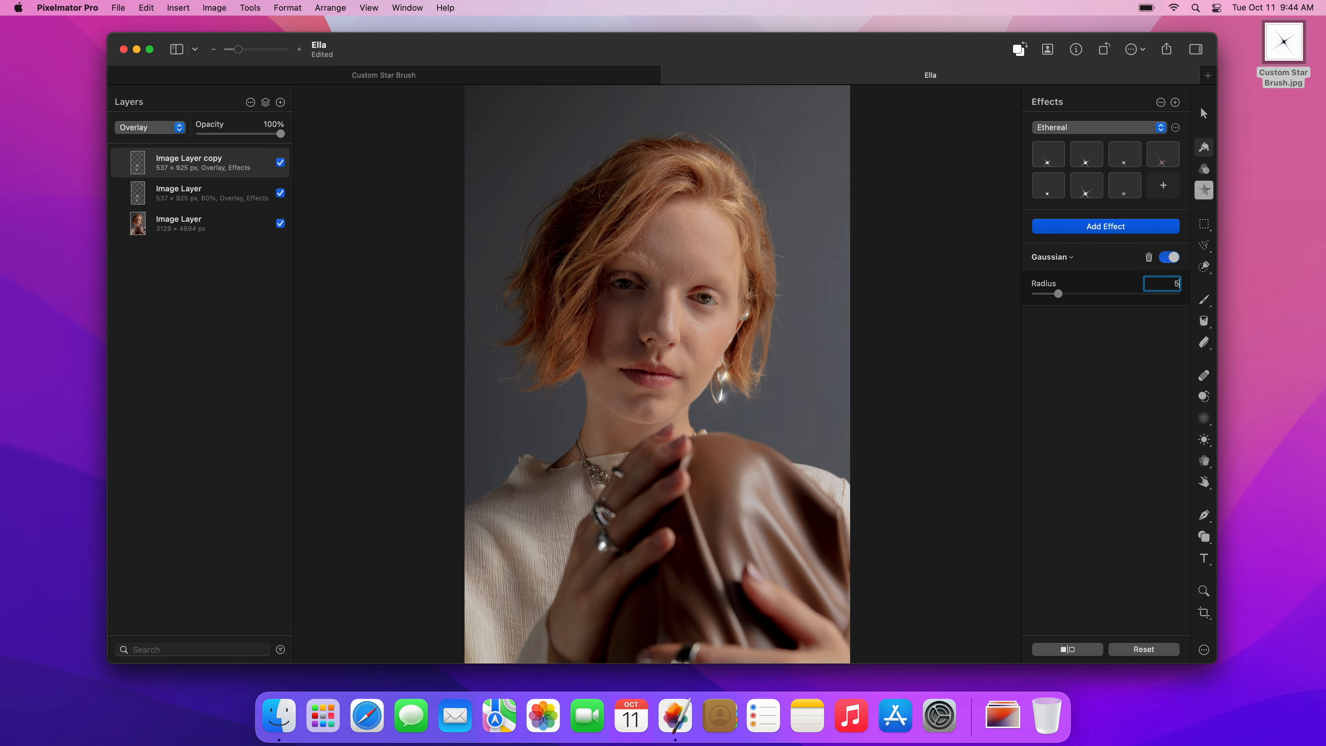
pyautogui.press('Return')
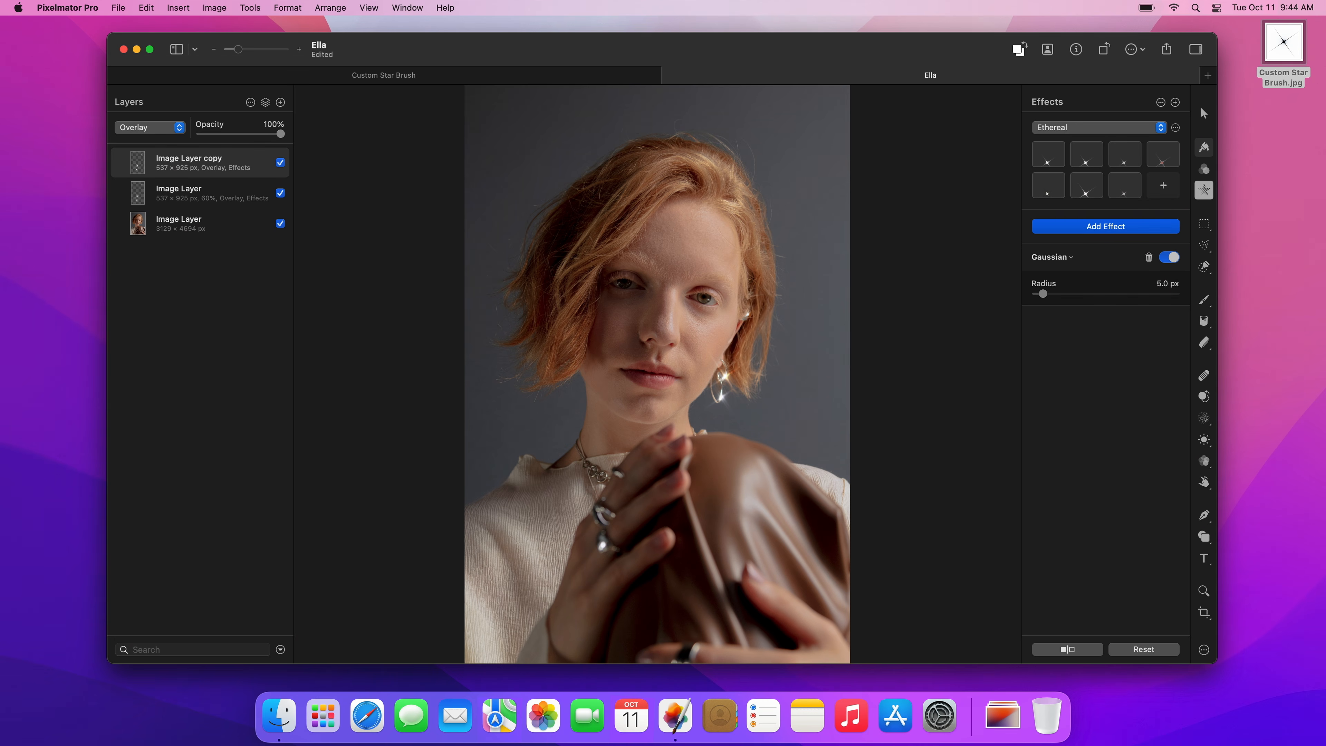